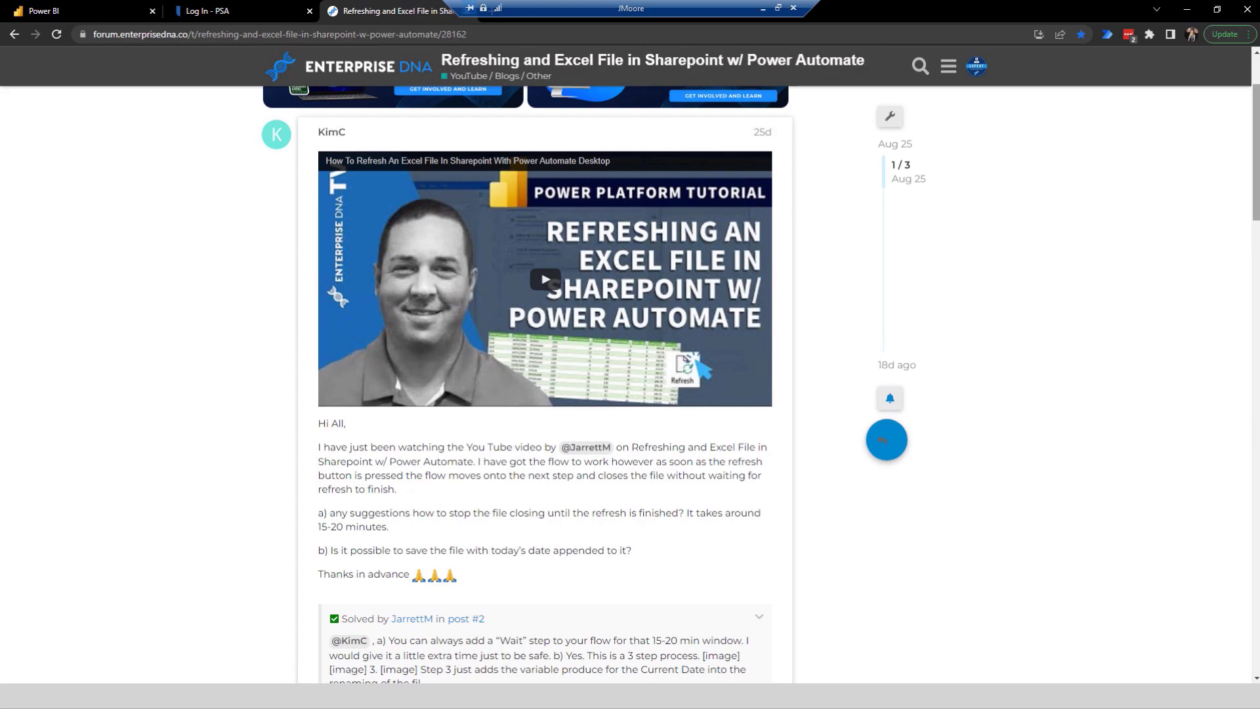
Step: Scroll down the forum post to the solved answer about appending today's date
scroll(1255, 183, "down", 4)
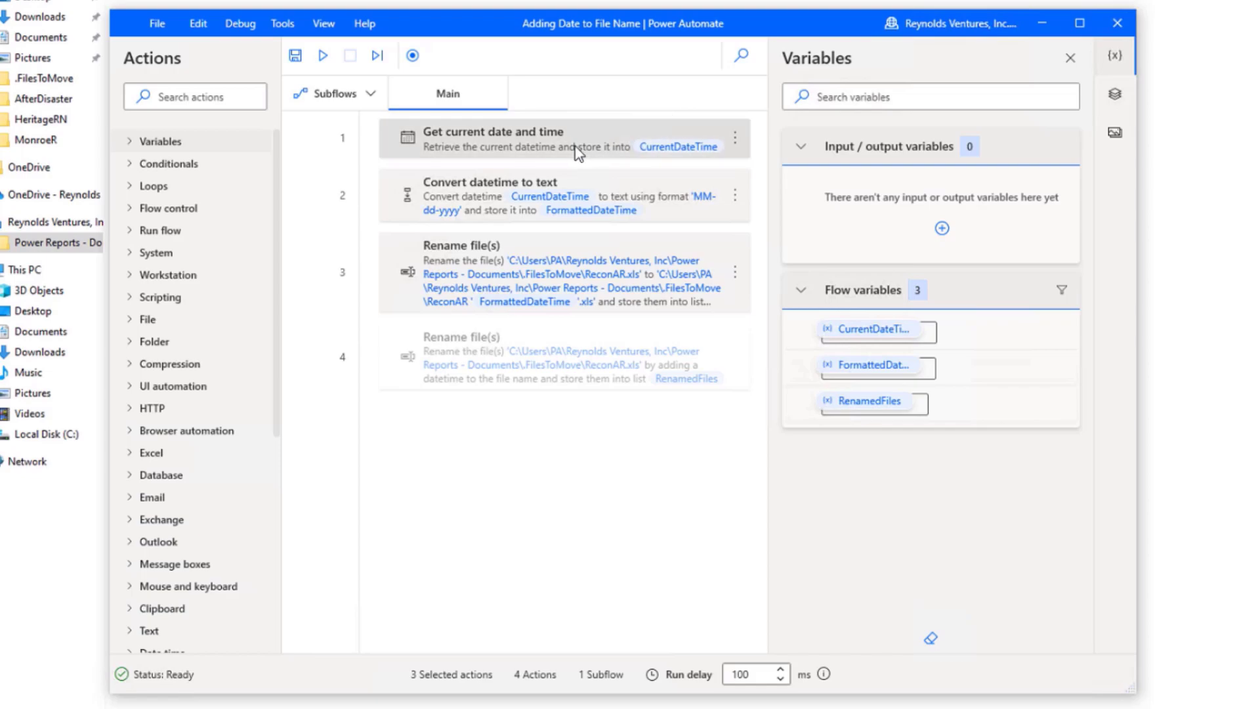
Step: Select step 1 alone and filter the actions by 'current' to find Get current date and time
left_click(575, 147)
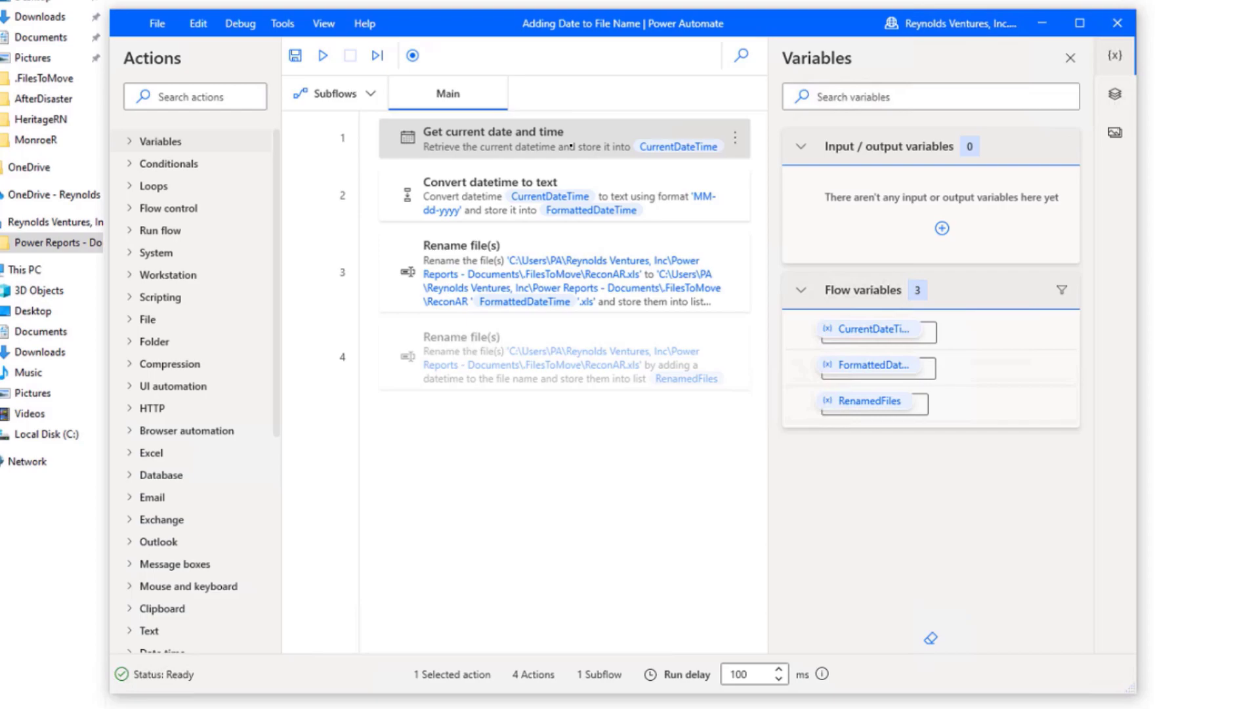
left_click(191, 97)
type("cu")
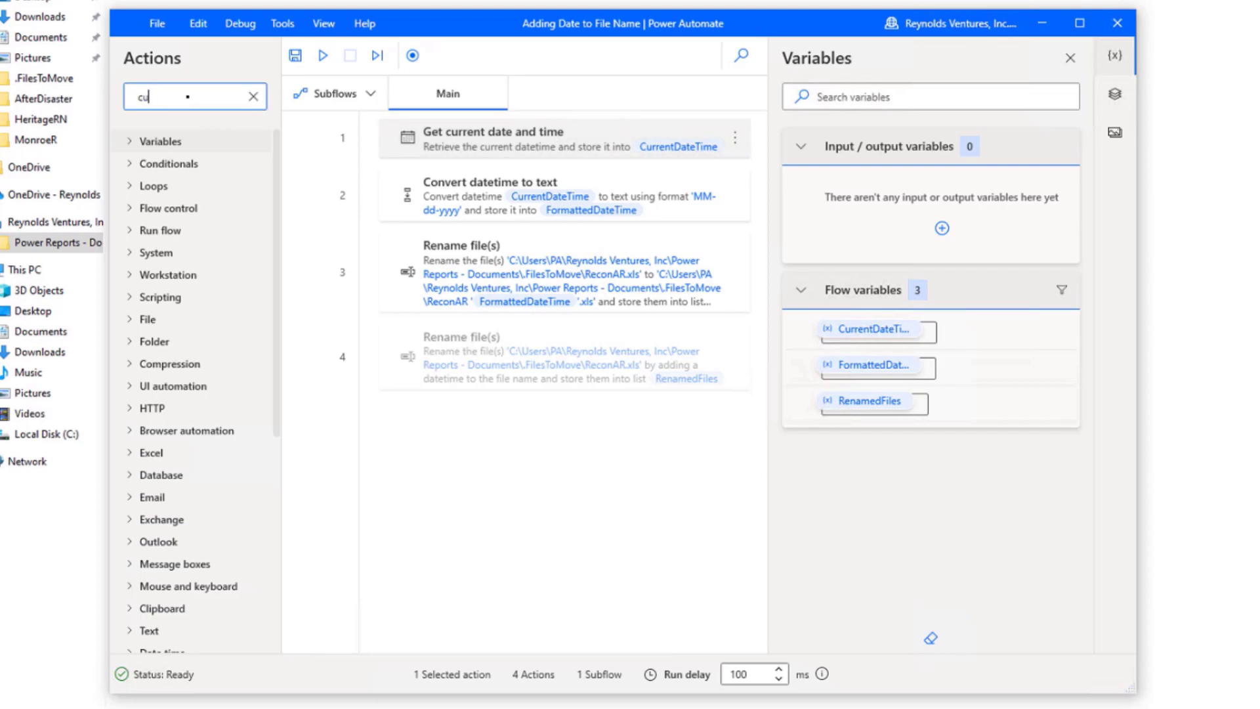
type("rrent")
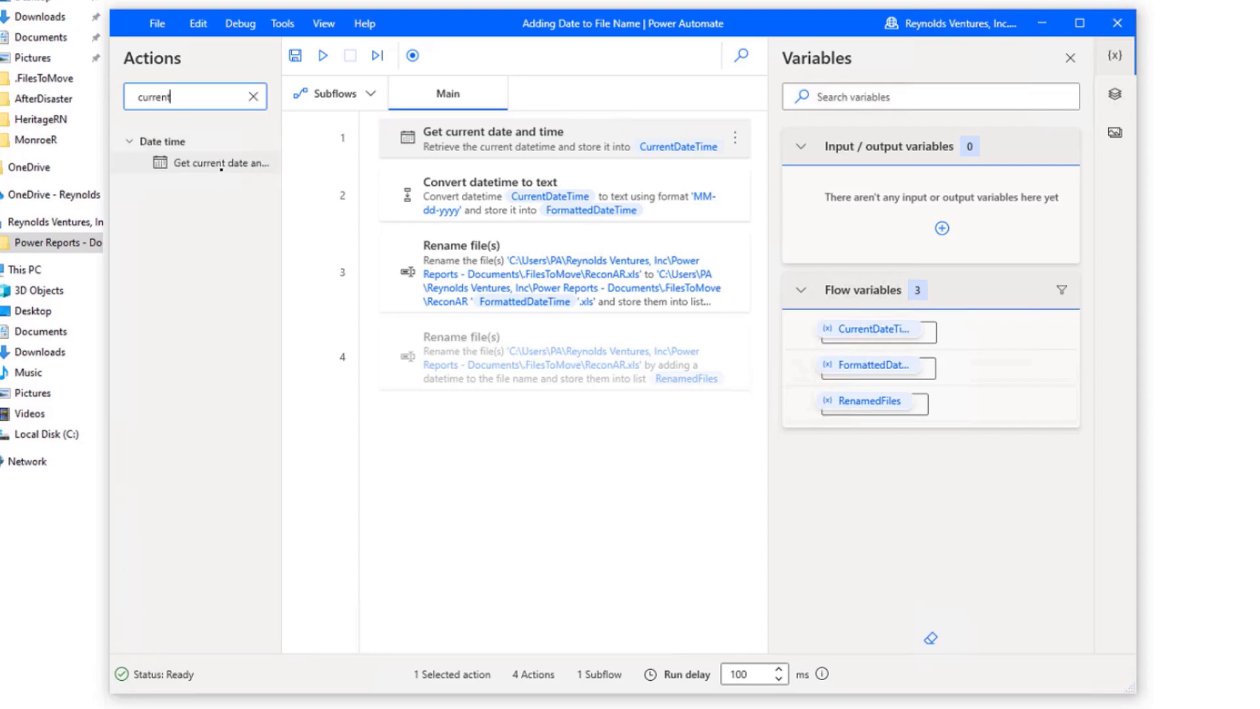
double_click(586, 148)
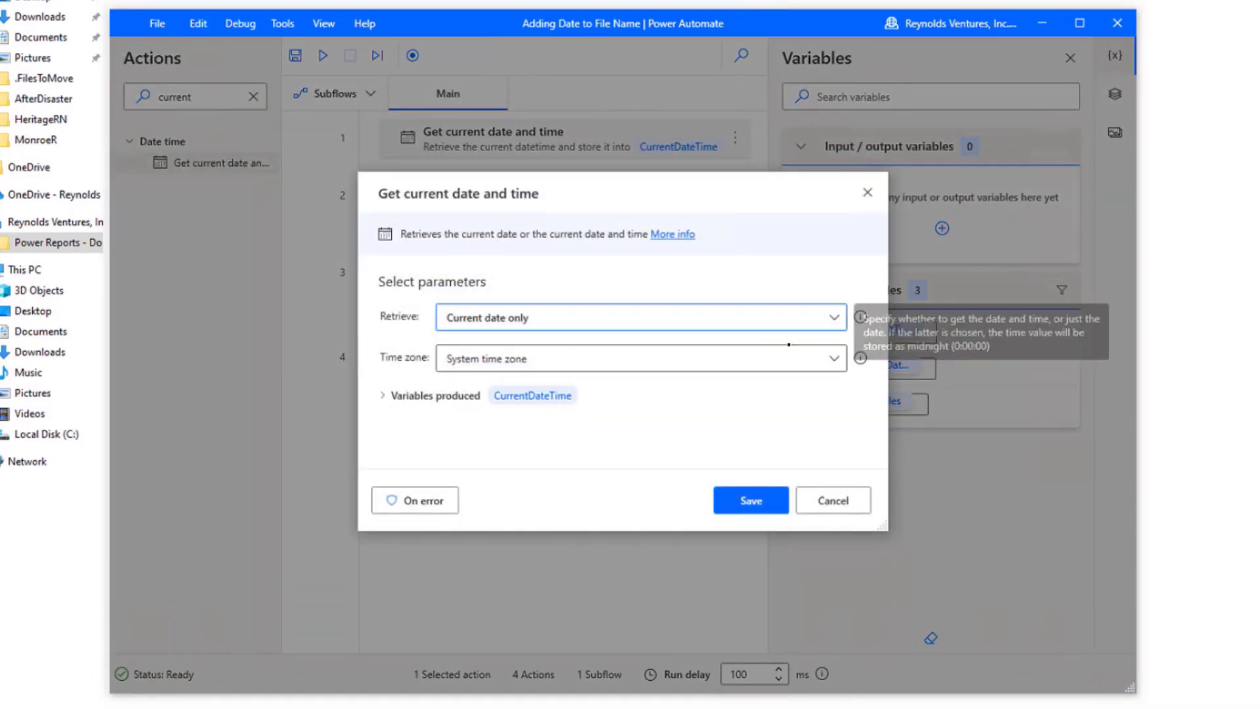
left_click(834, 318)
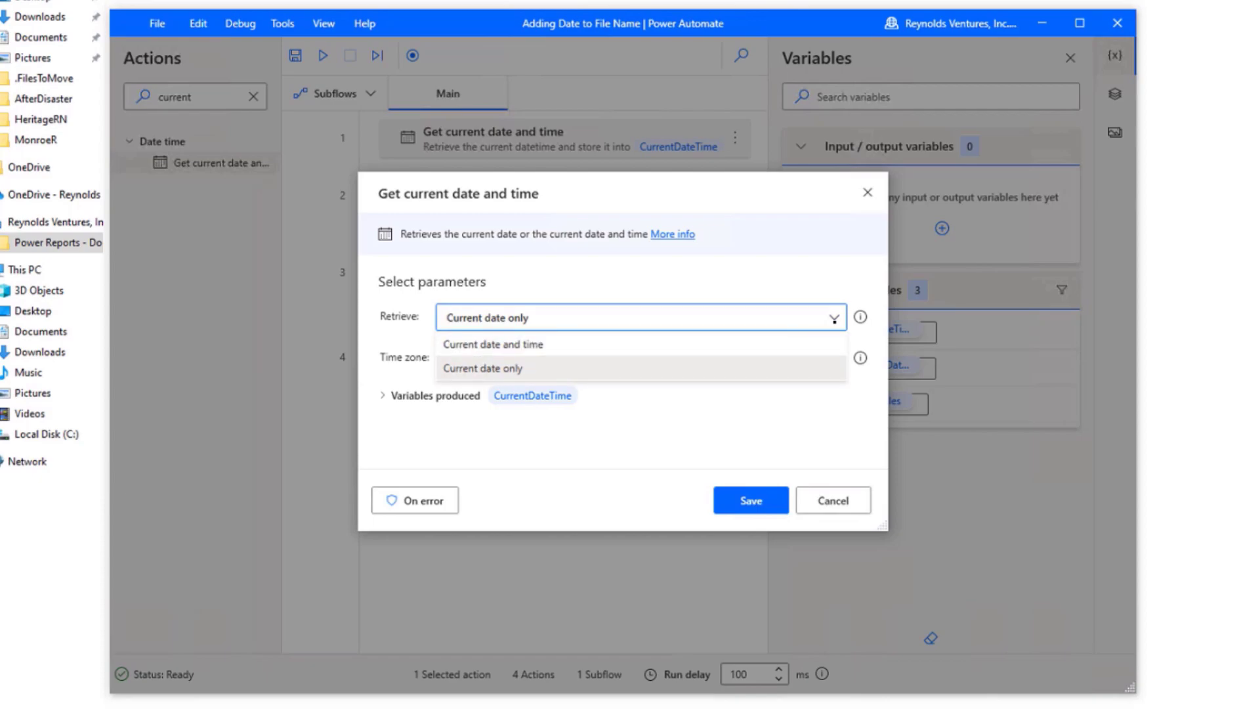
key("Return")
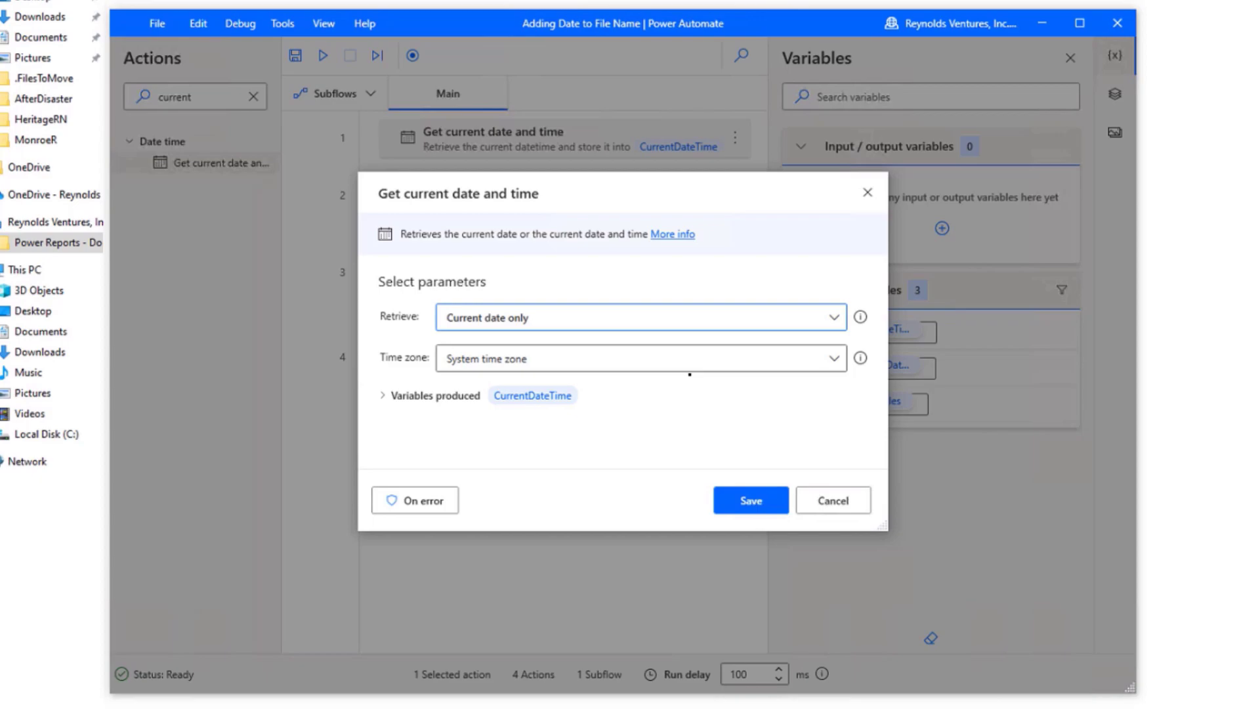
left_click(868, 194)
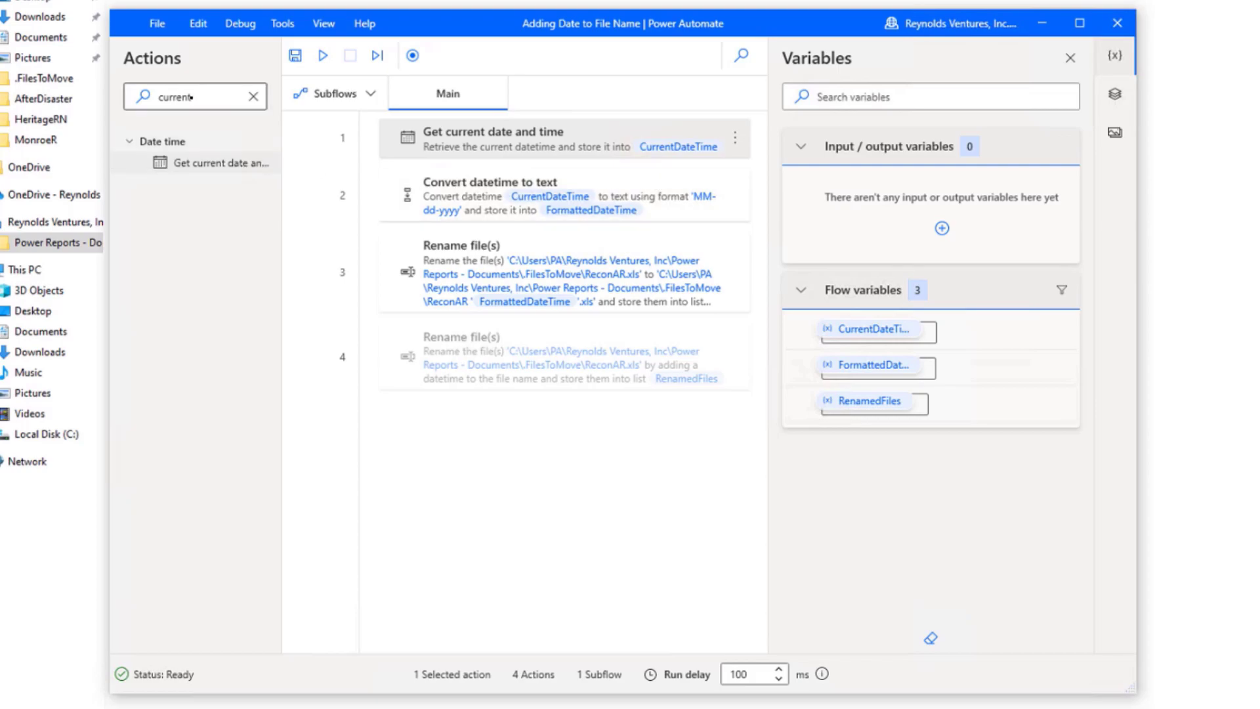
Step: Search actions for 'convert d', then review step 2's MM-dd-yyyy conversion and close it unchanged
left_click(197, 97)
left_click(166, 97)
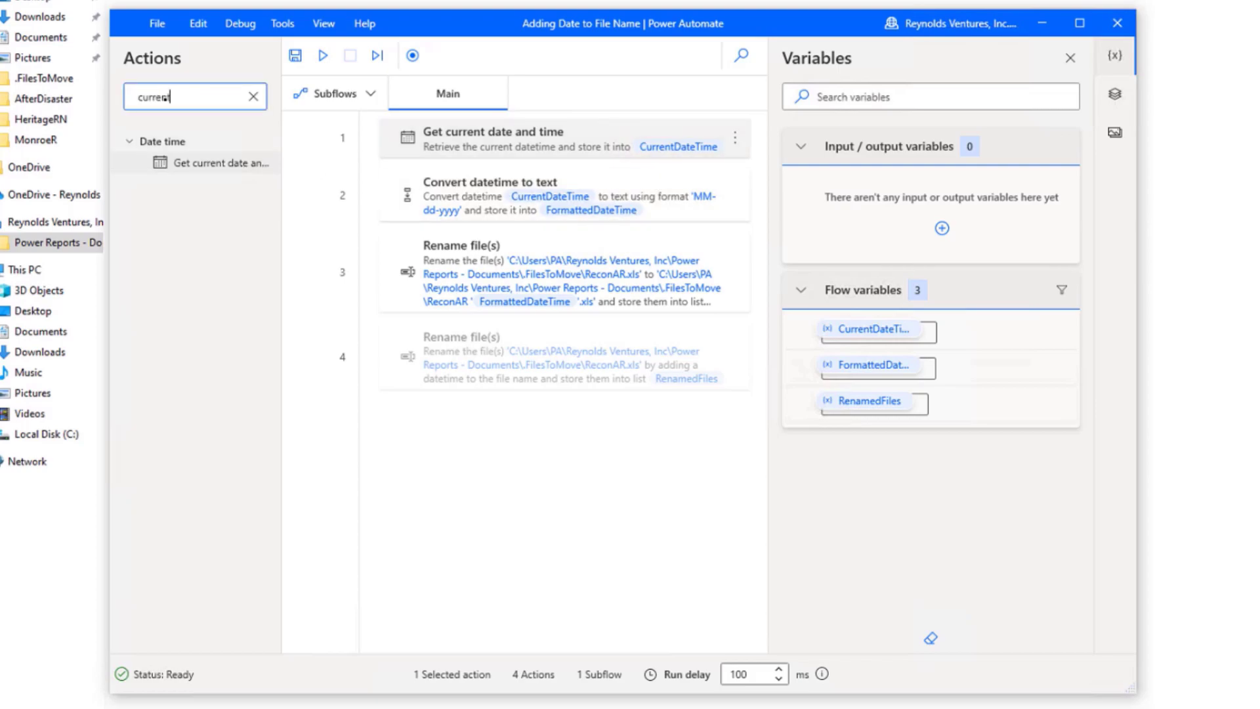
type("convert")
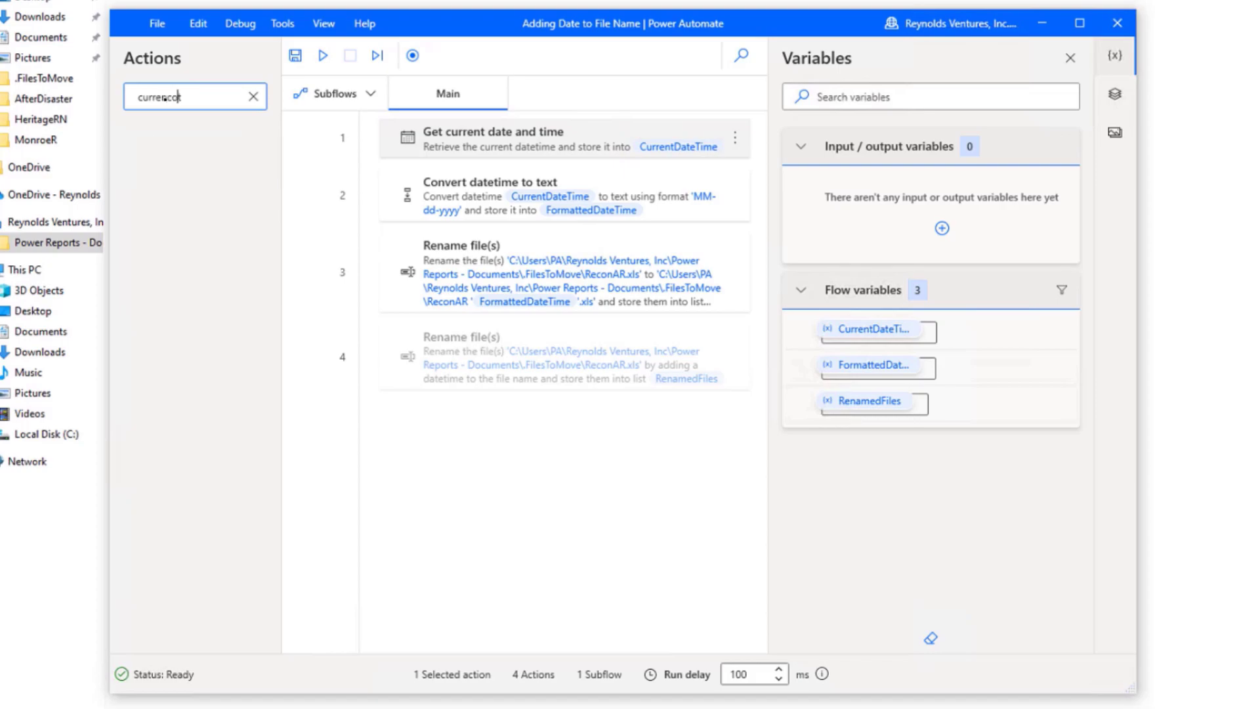
type(" date")
key("Delete")
left_click_drag(140, 97, 207, 98)
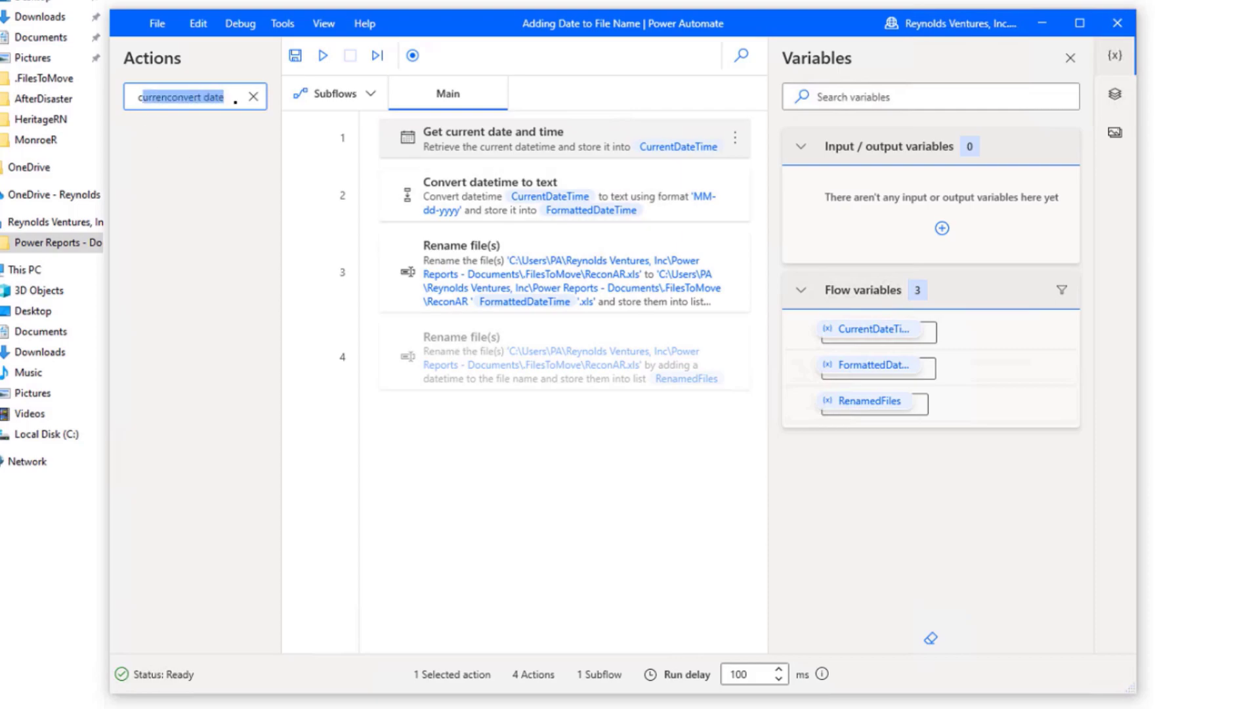
type("co")
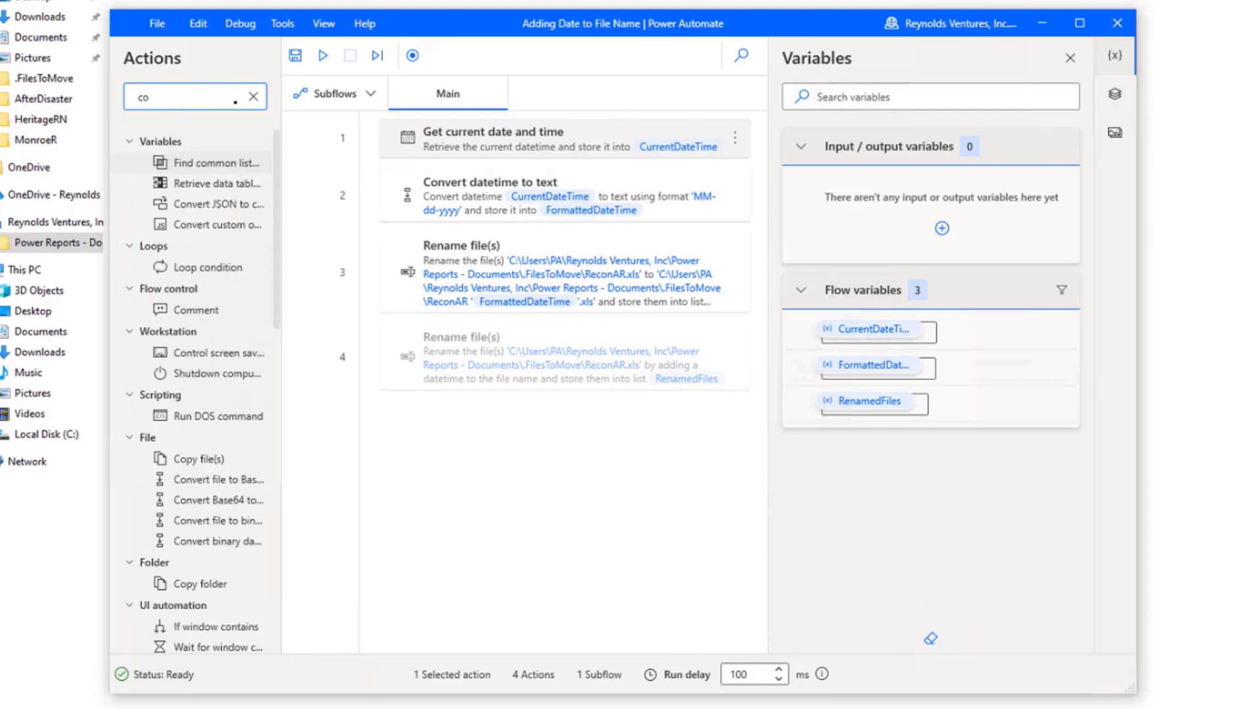
type("nverto")
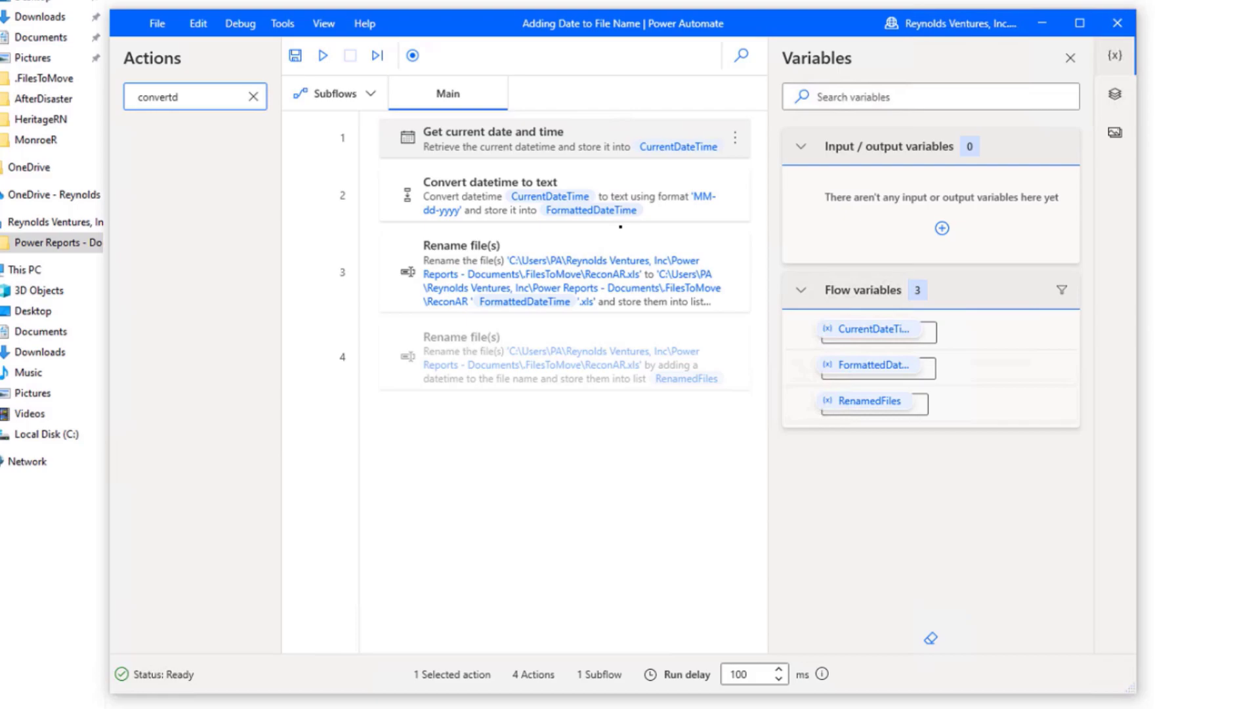
key("BackSpace")
type("d")
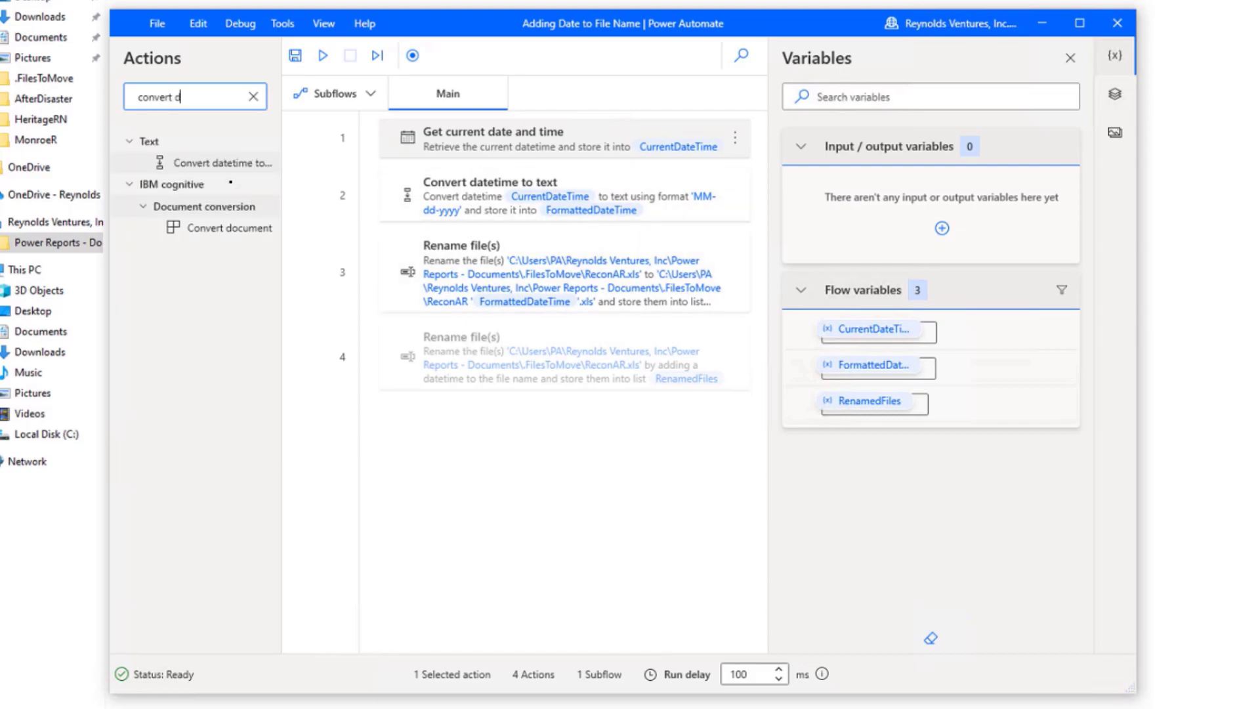
left_click_drag(223, 164, 636, 197)
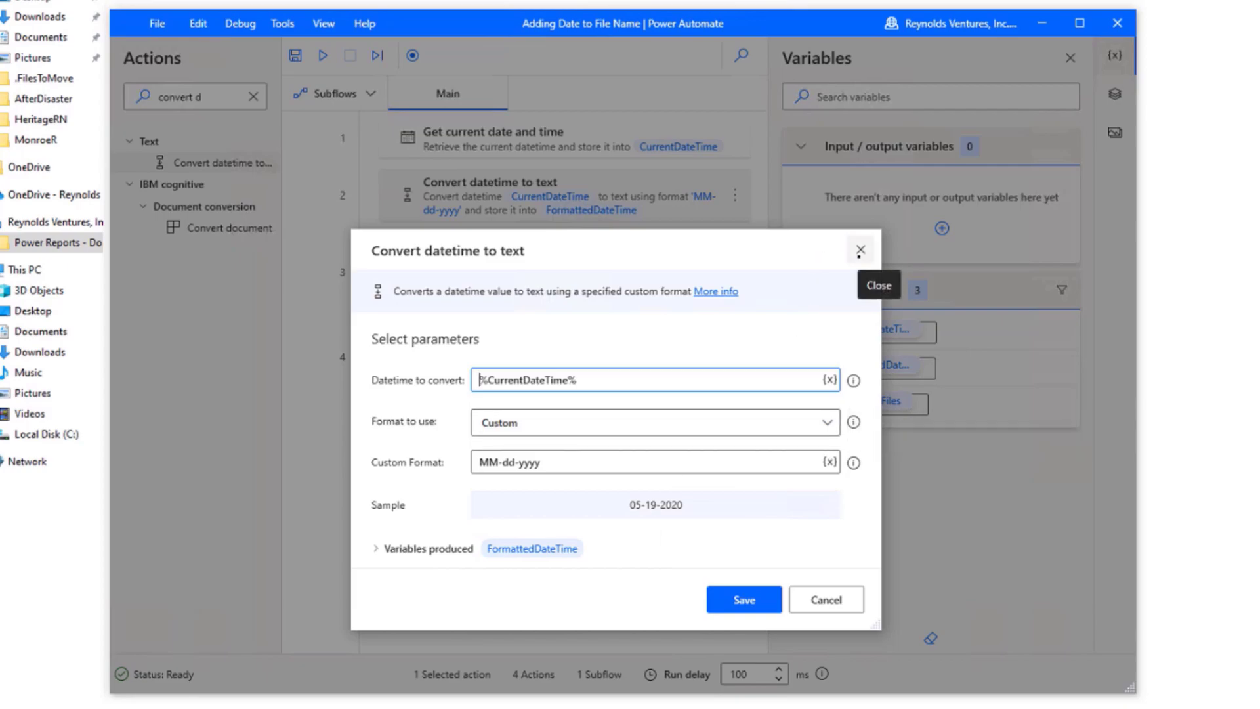
left_click(859, 254)
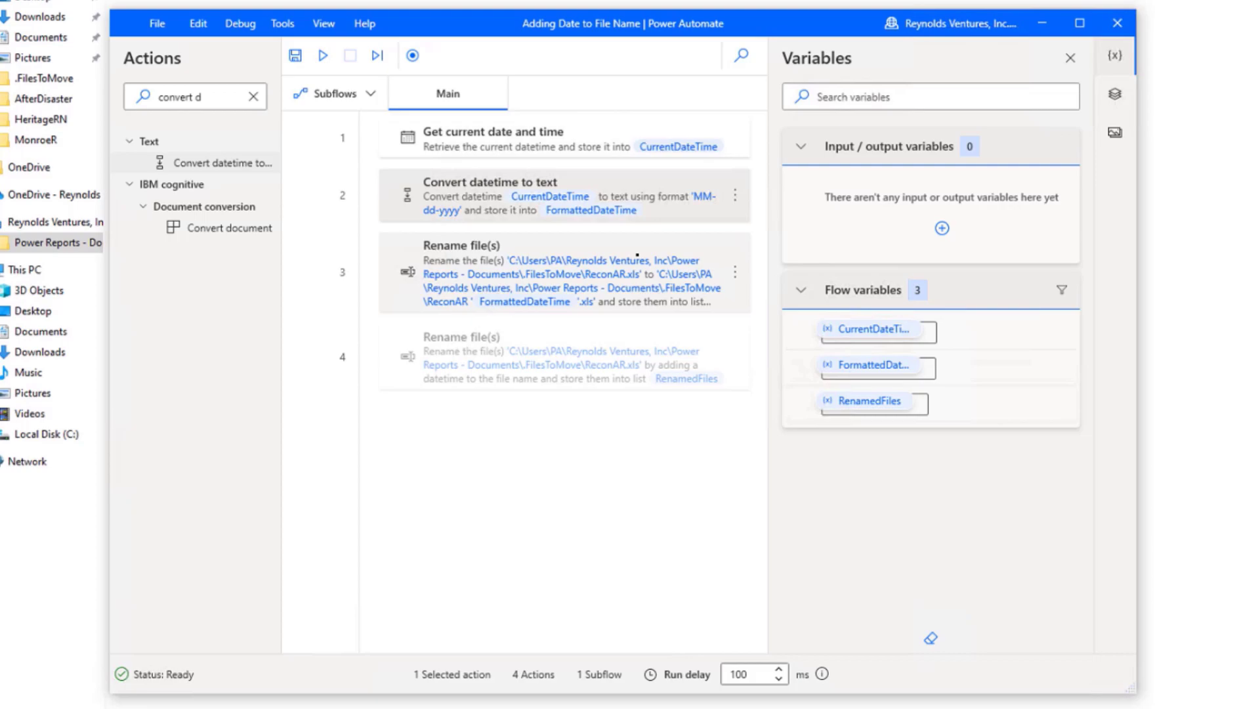
double_click(638, 255)
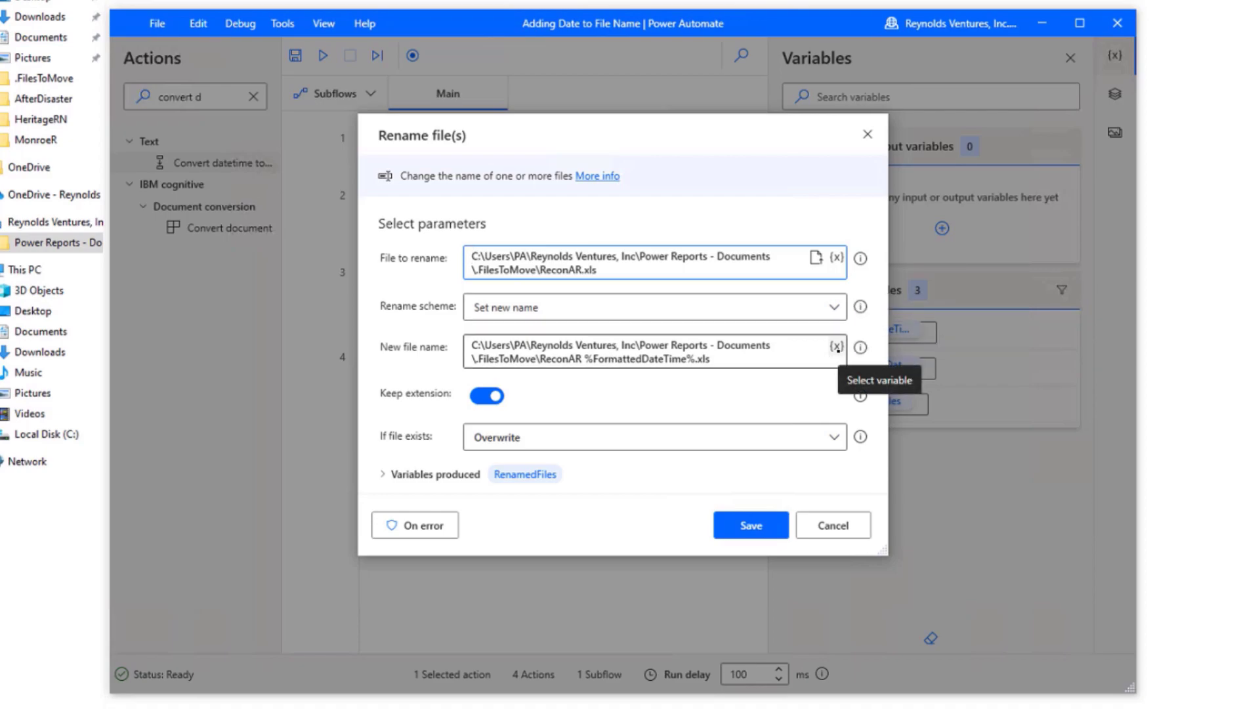
left_click(837, 347)
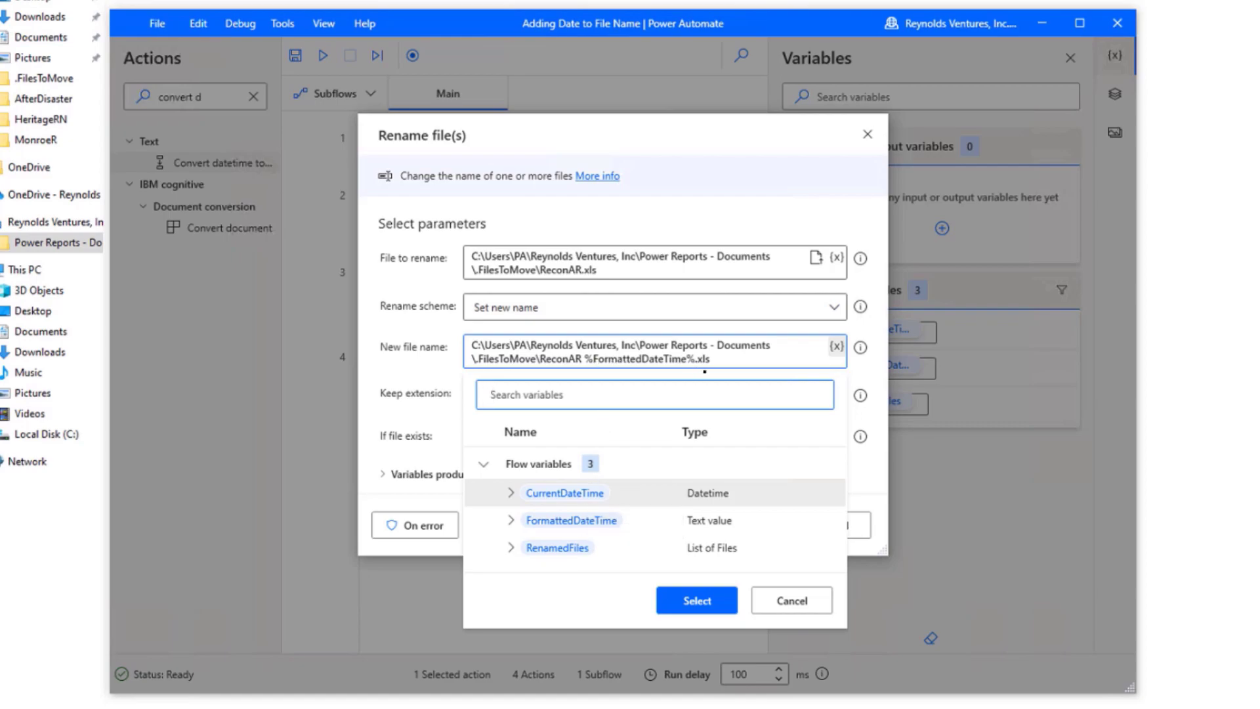
left_click(762, 186)
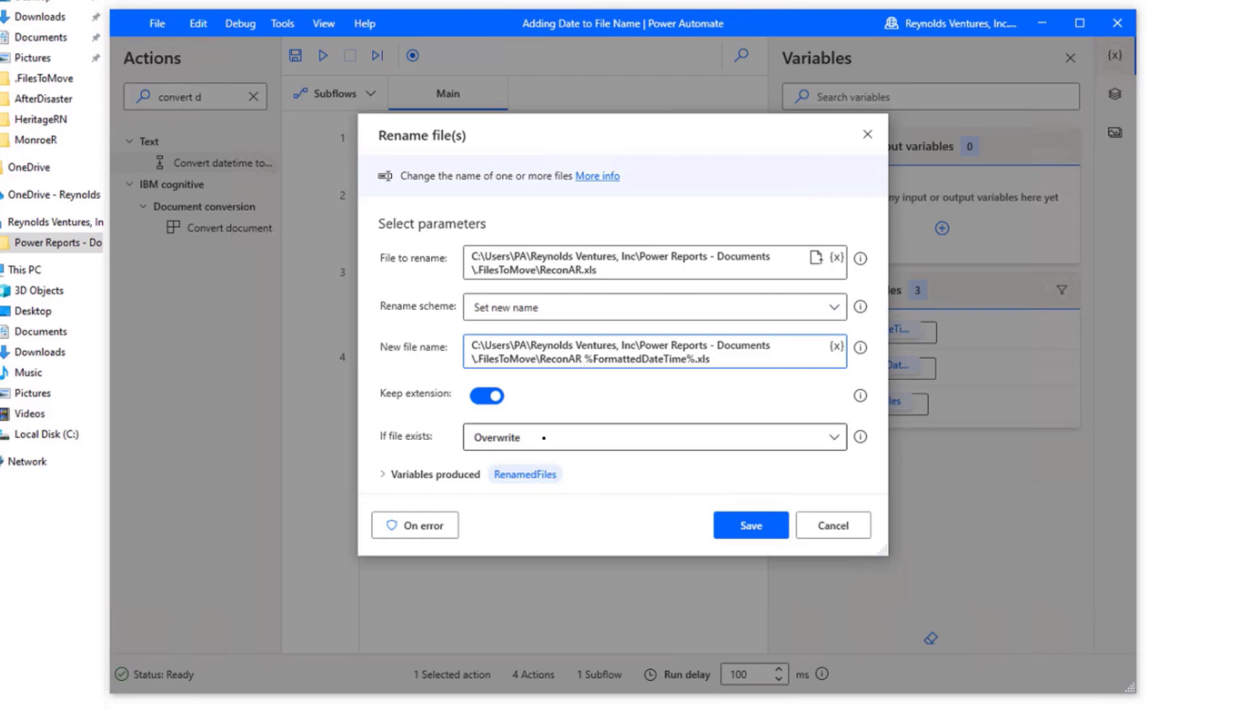
mouse_move(861, 436)
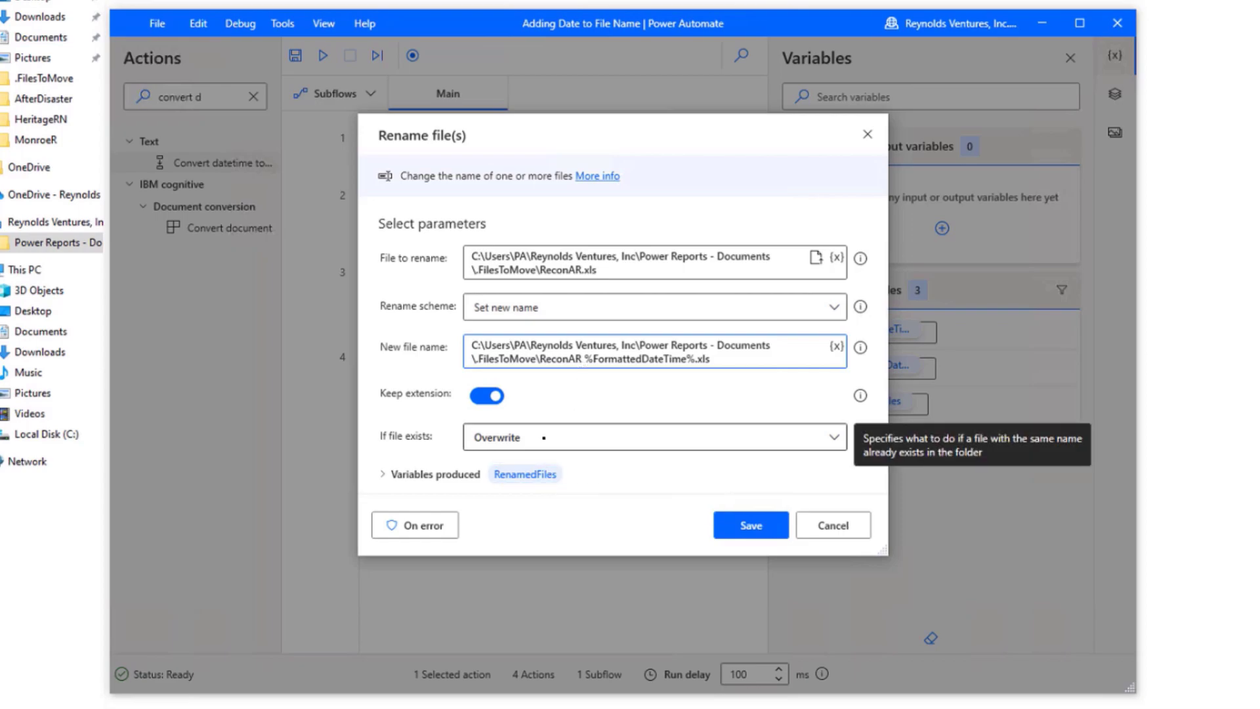
left_click(867, 134)
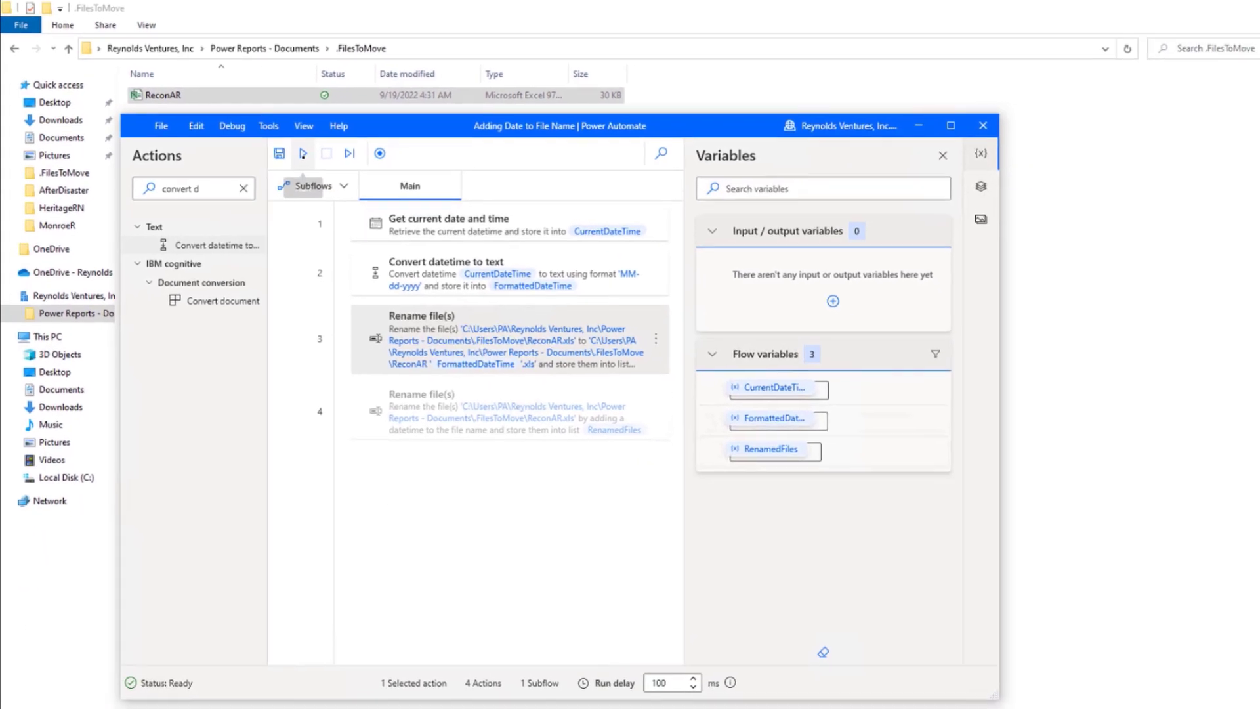
Step: Run the flow with F5 and select the resulting ReconAR 09-19-2022.xls file
key("F5")
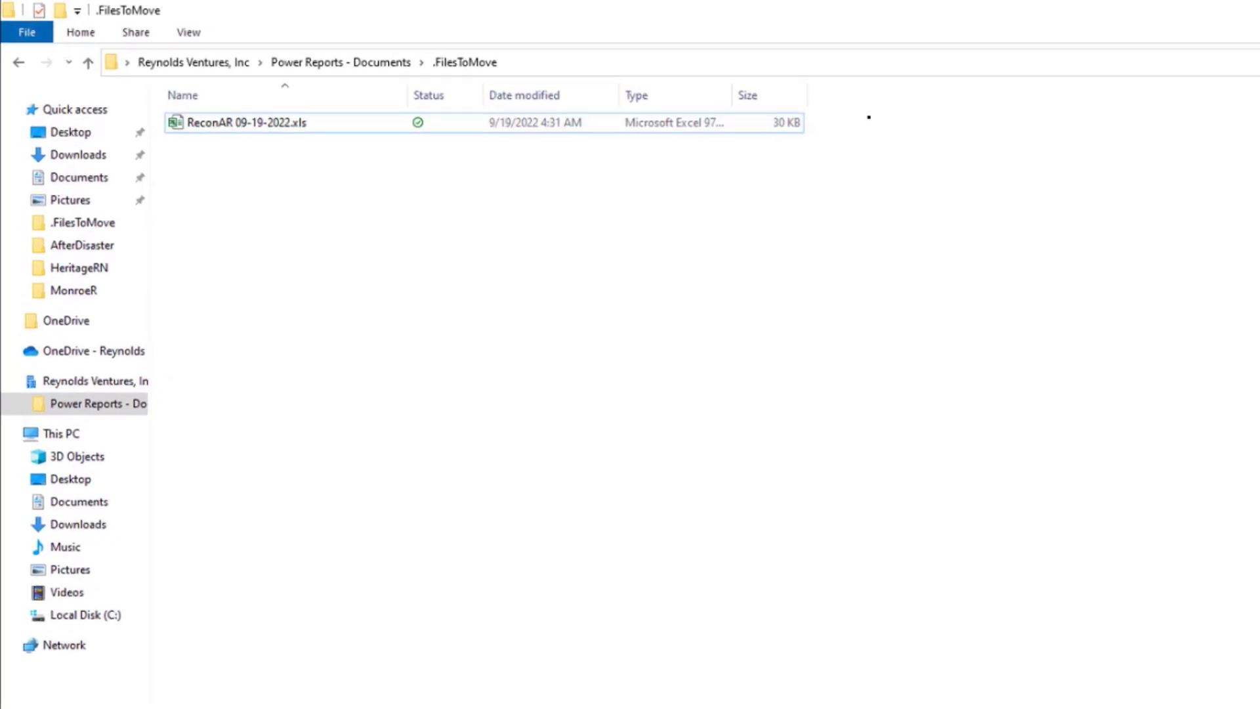
left_click(205, 129)
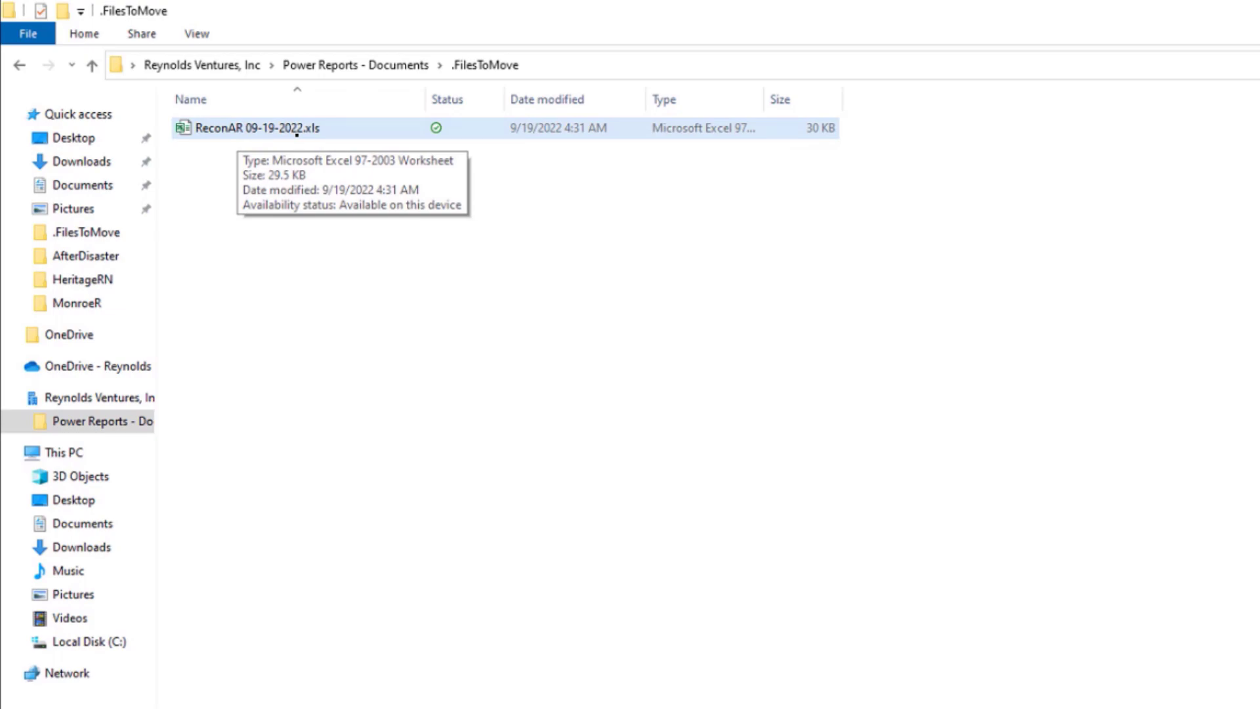
left_click(587, 348)
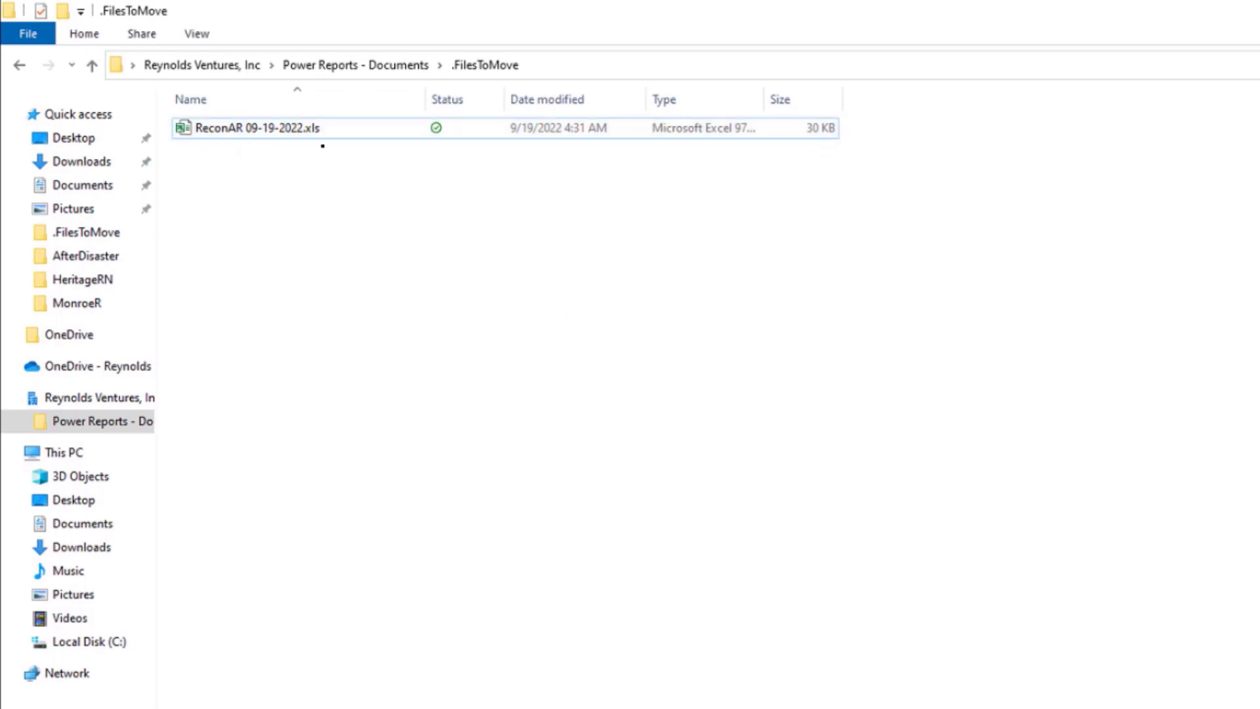
Step: Rename ReconAR 09-19-2022.xls back to plain ReconAR
right_click(310, 129)
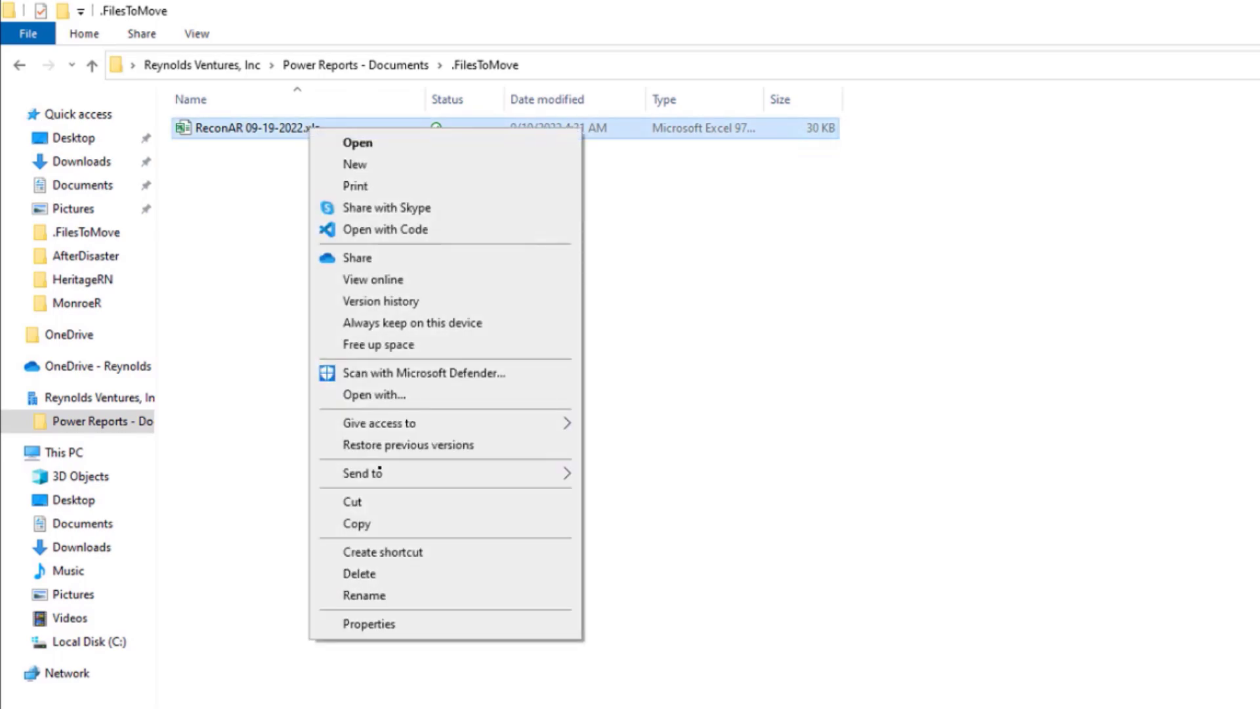
left_click(386, 596)
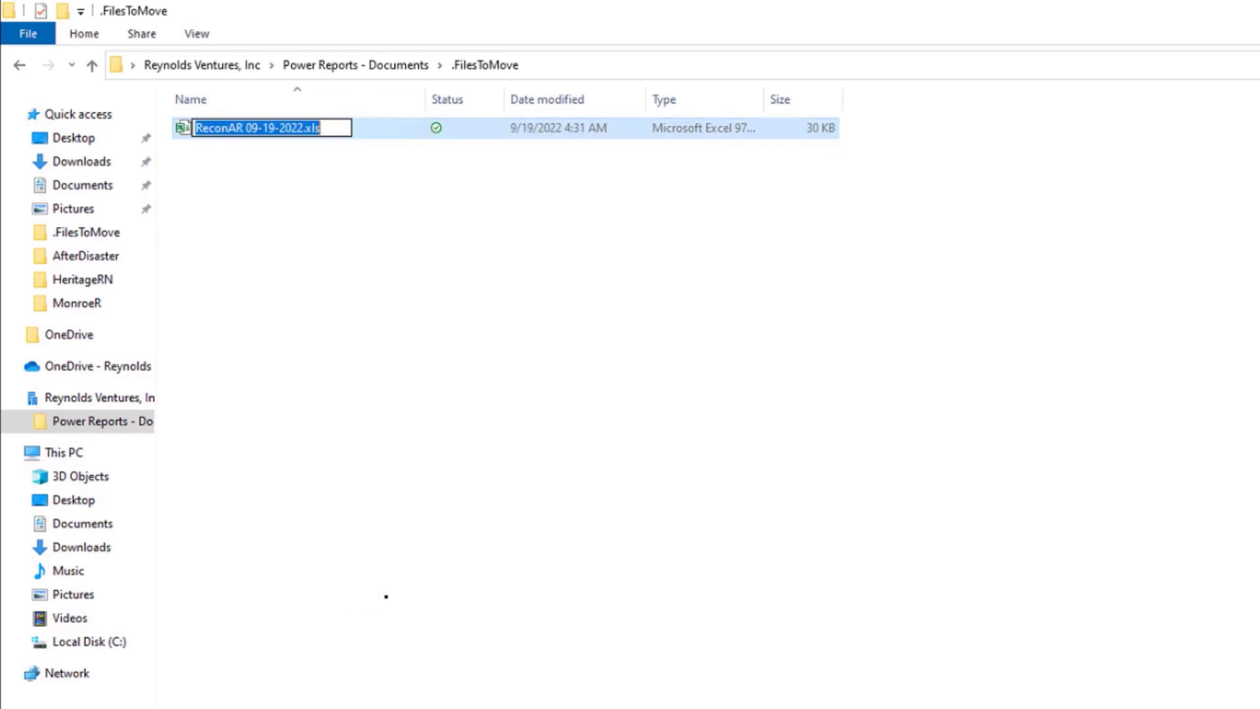
type("Recon")
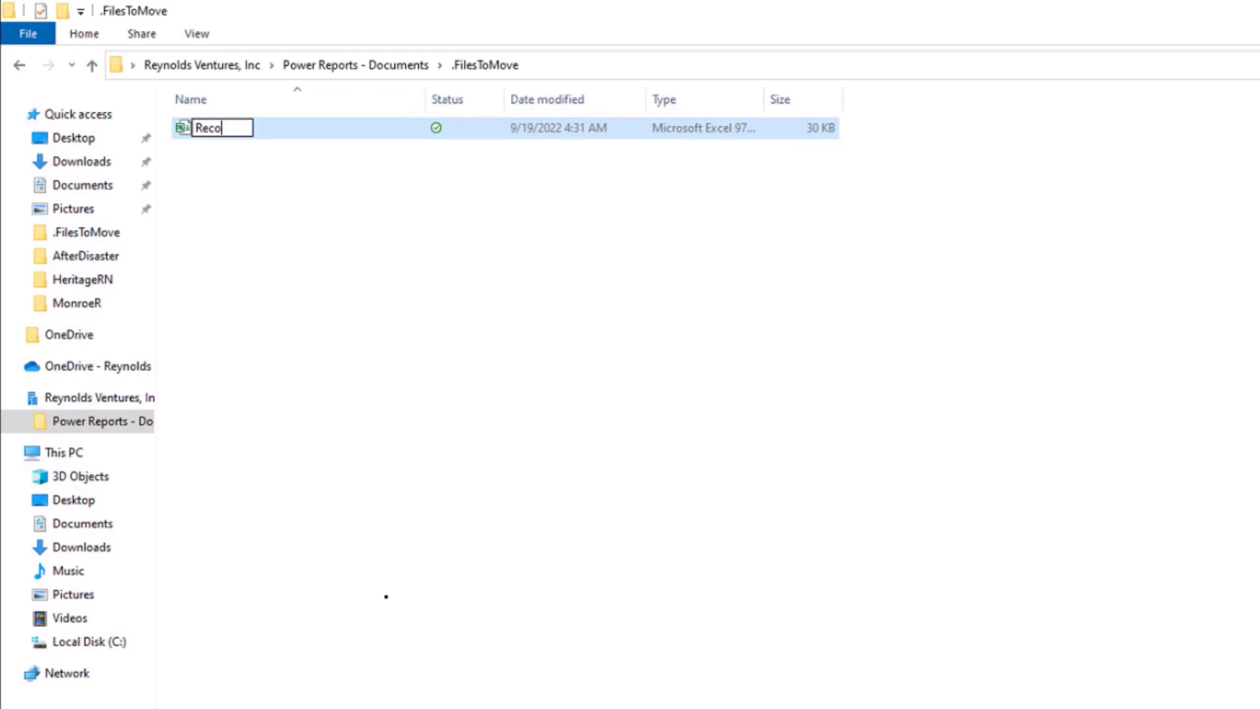
type("AR")
key("Return")
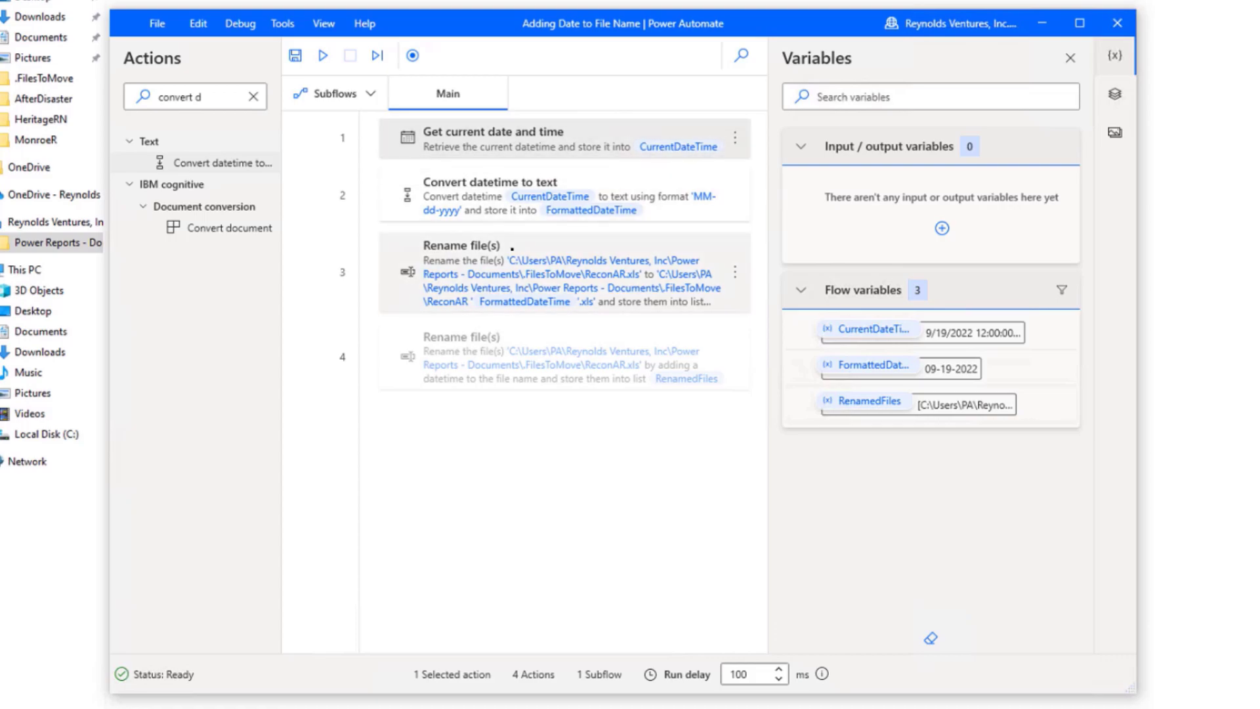
Step: Disable actions 1–3 and enable action 4, the Rename file(s) step adding a datetime
left_click(512, 248, "shift")
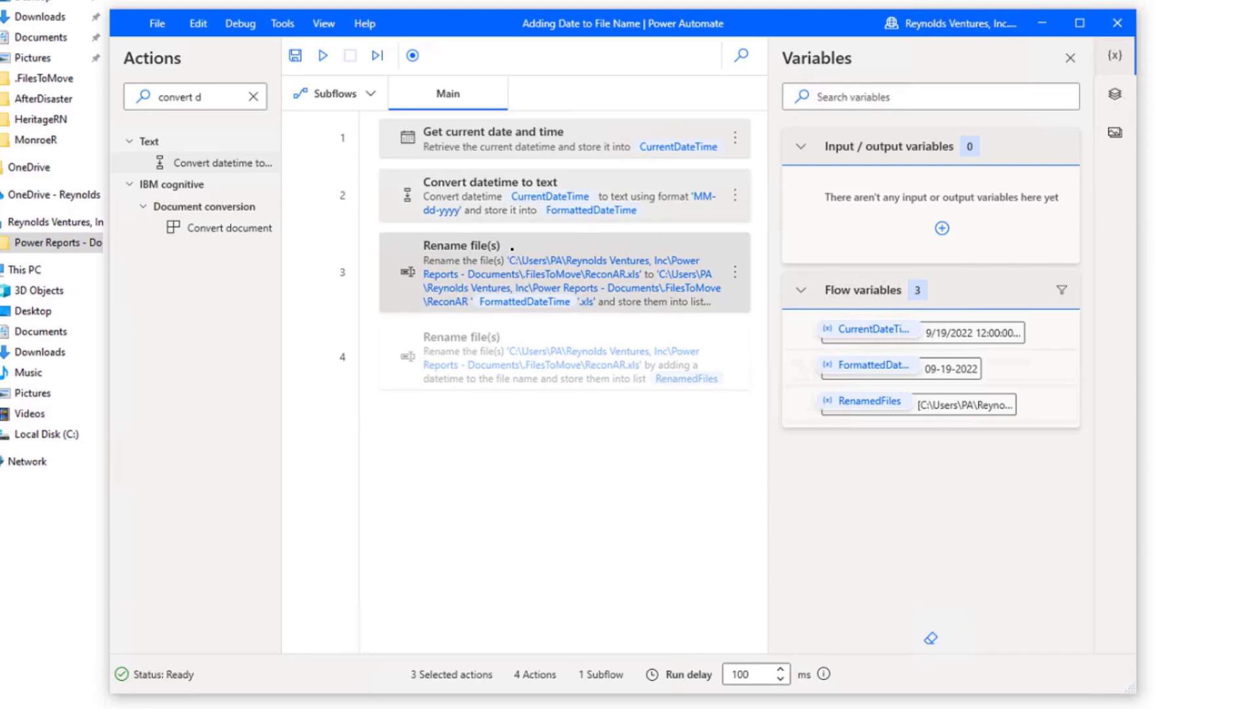
right_click(533, 287)
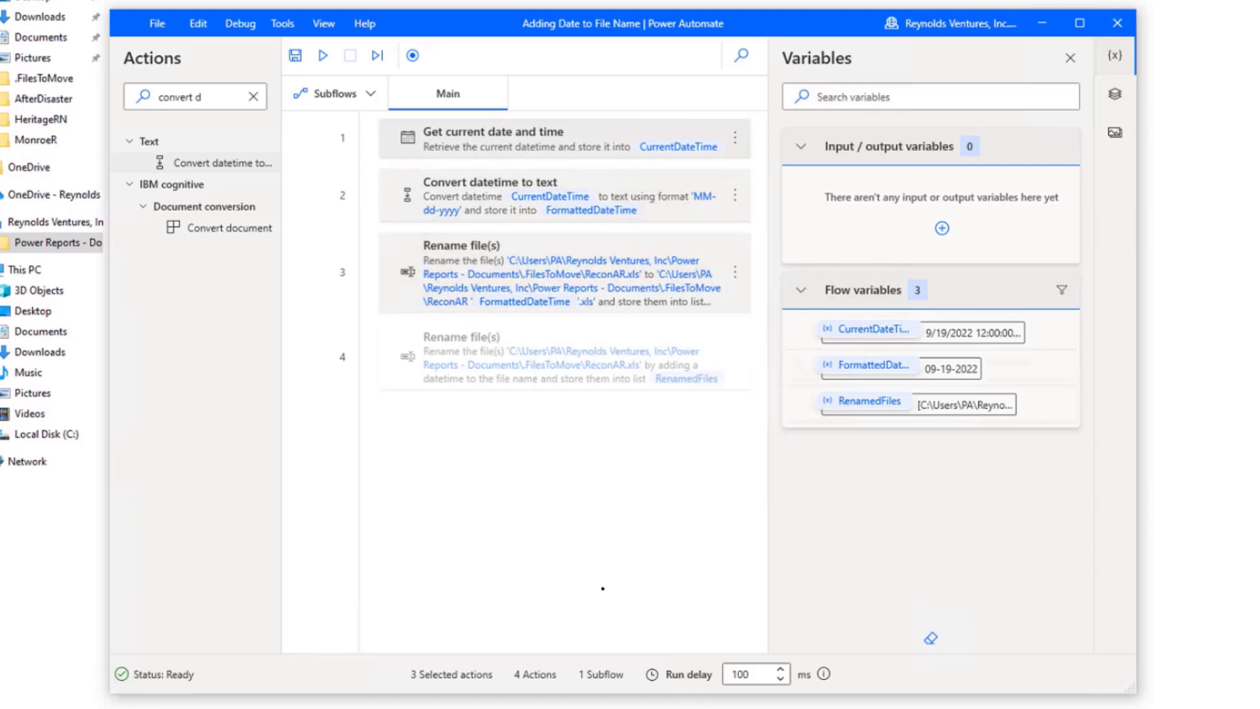
left_click(597, 586)
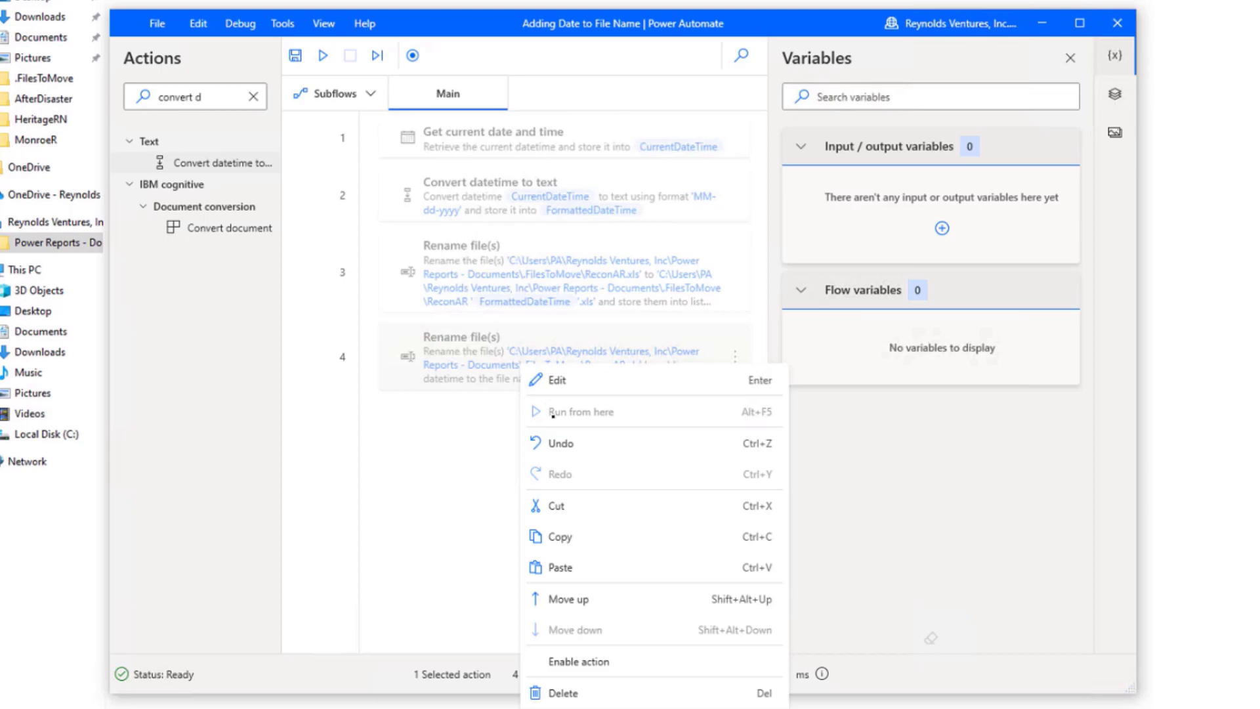
left_click(571, 662)
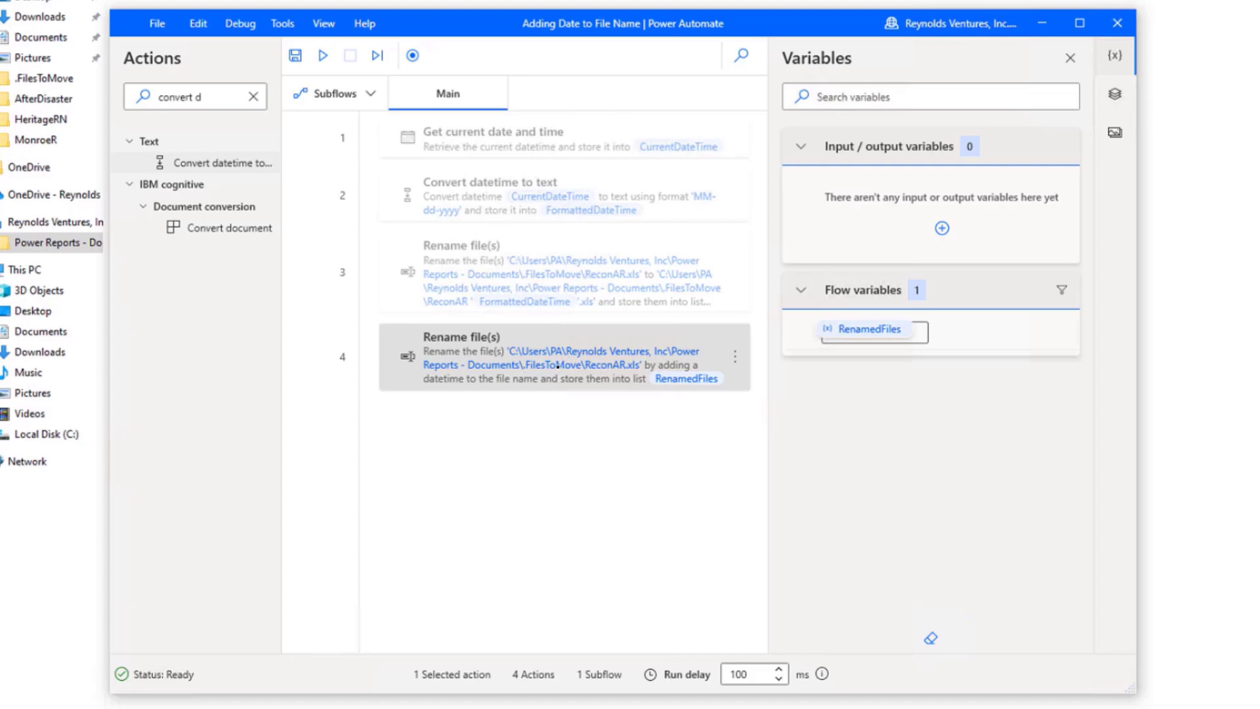
double_click(557, 365)
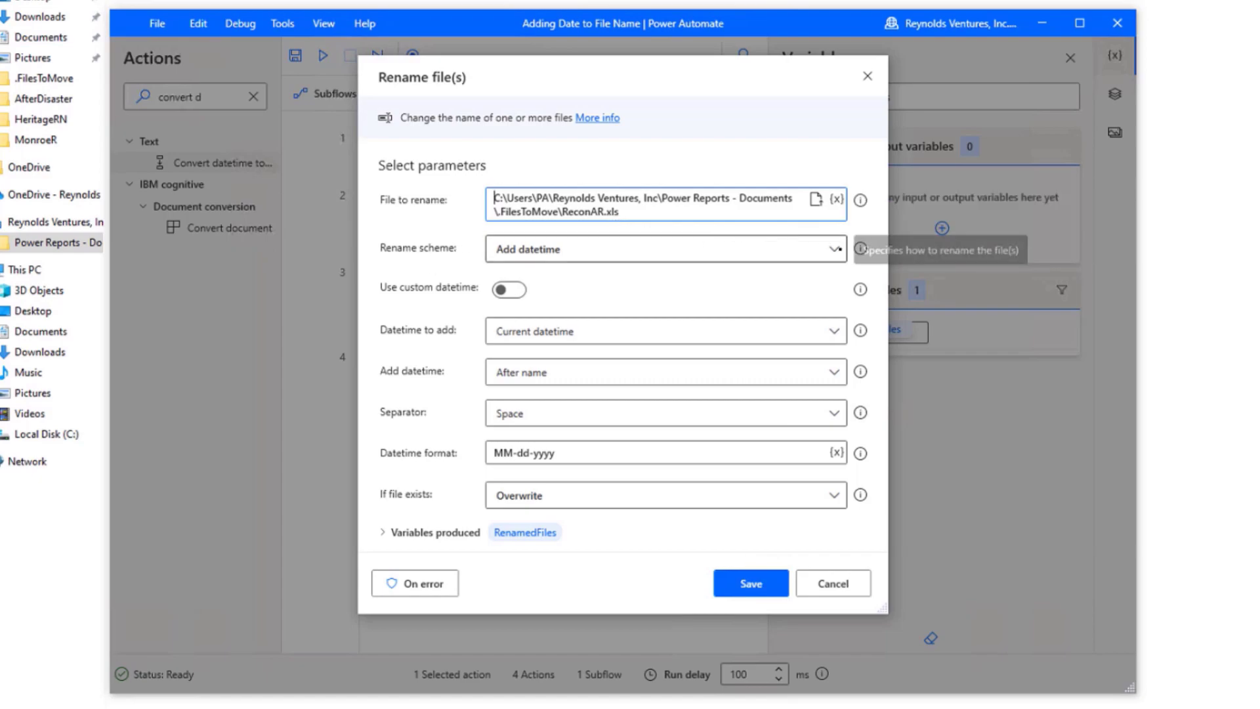
left_click(835, 250)
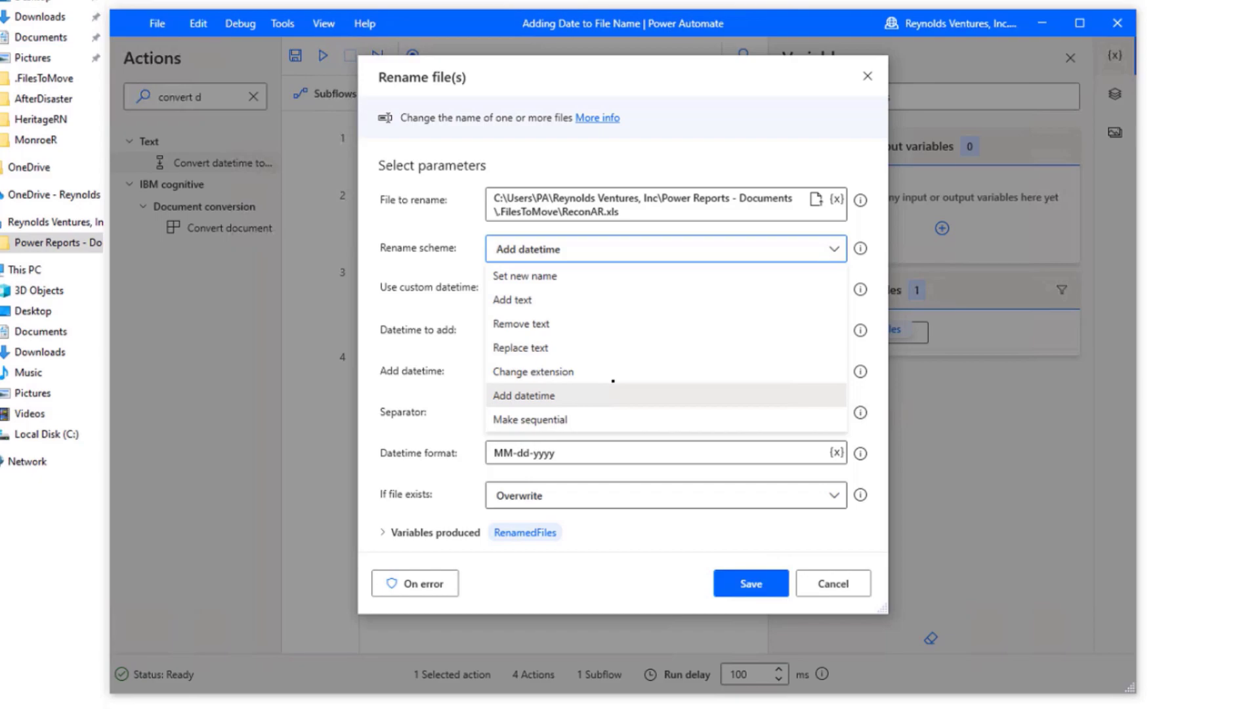
left_click(699, 146)
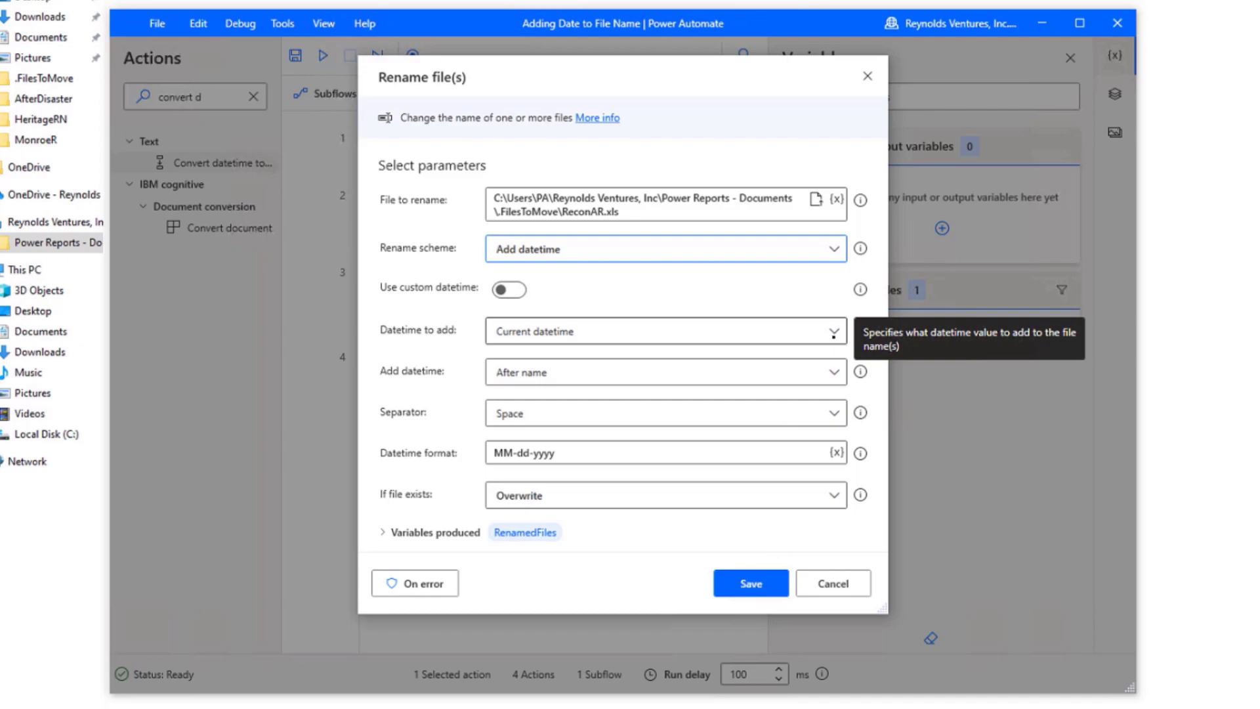
left_click(834, 333)
left_click(571, 343)
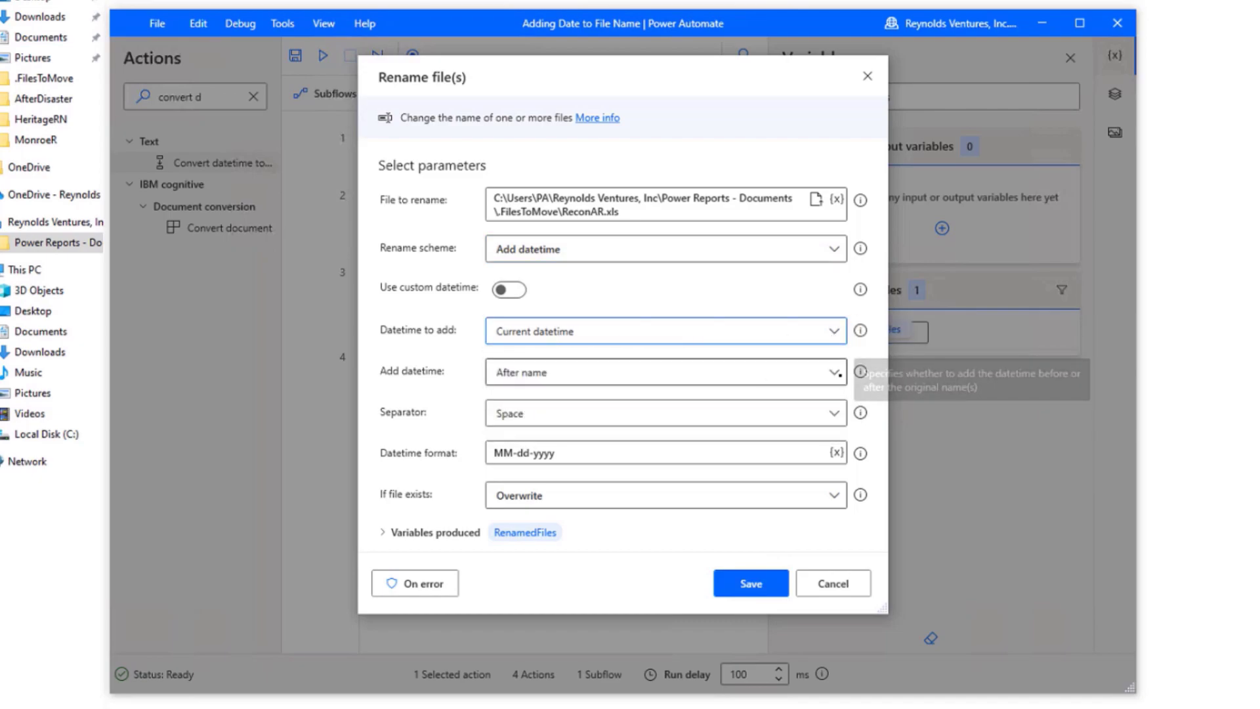
left_click(835, 373)
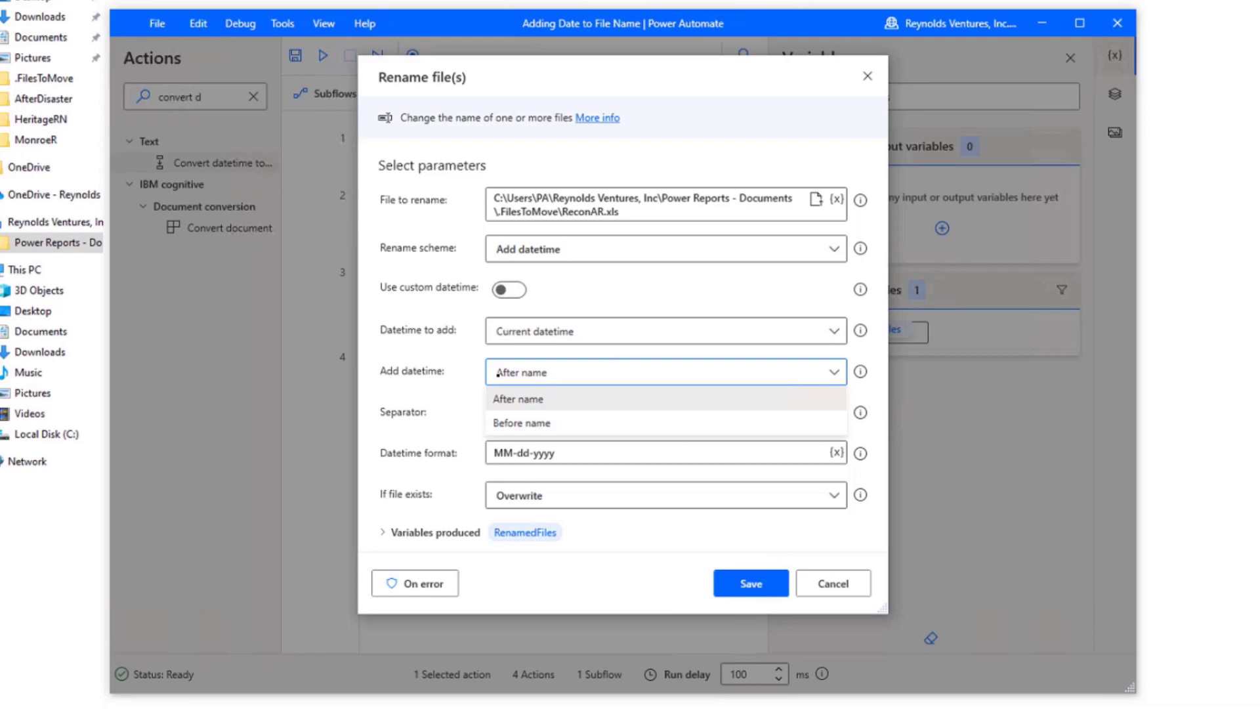
left_click(457, 358)
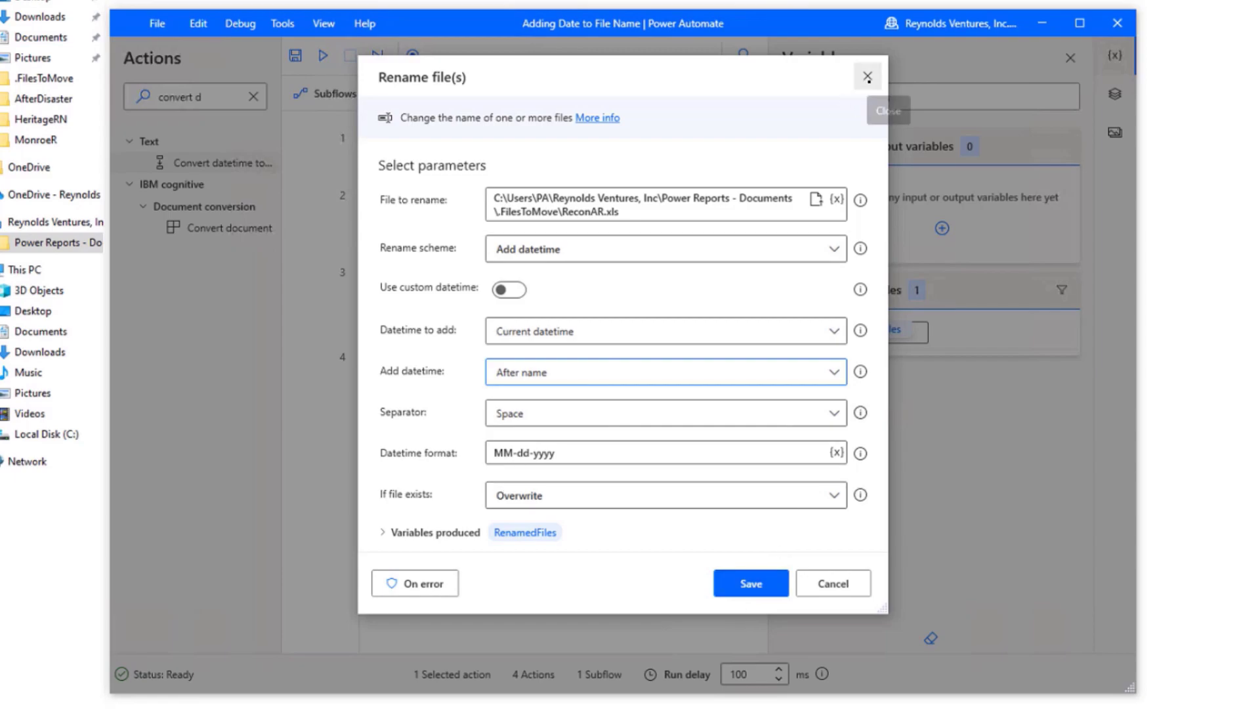
left_click(867, 77)
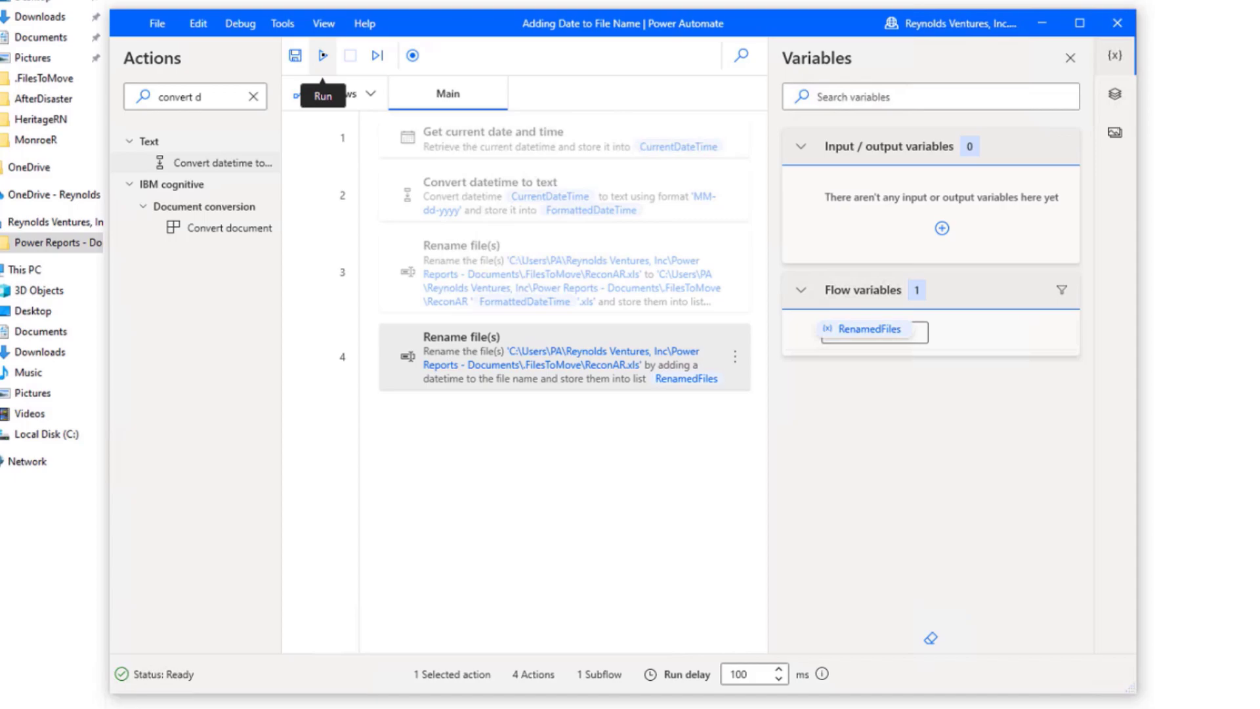
Step: Run the flow and check the folder for the renamed ReconAR 09-19-2022 file
left_click(322, 56)
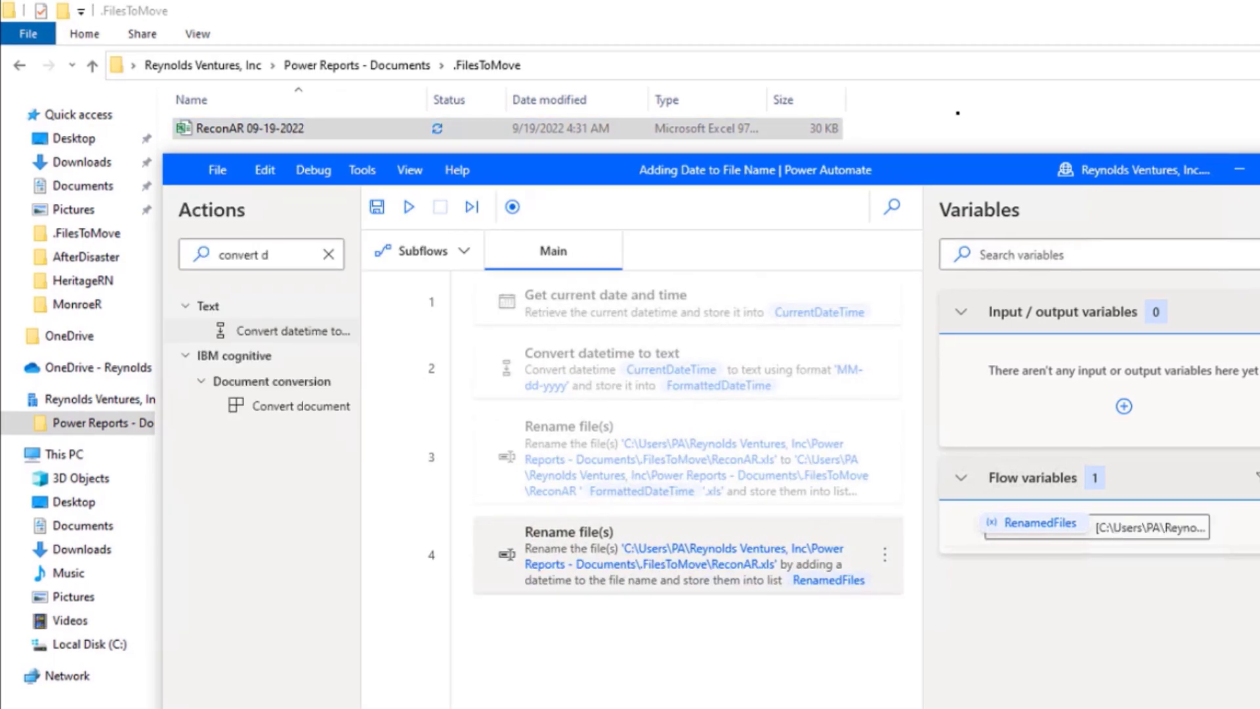
left_click(772, 130)
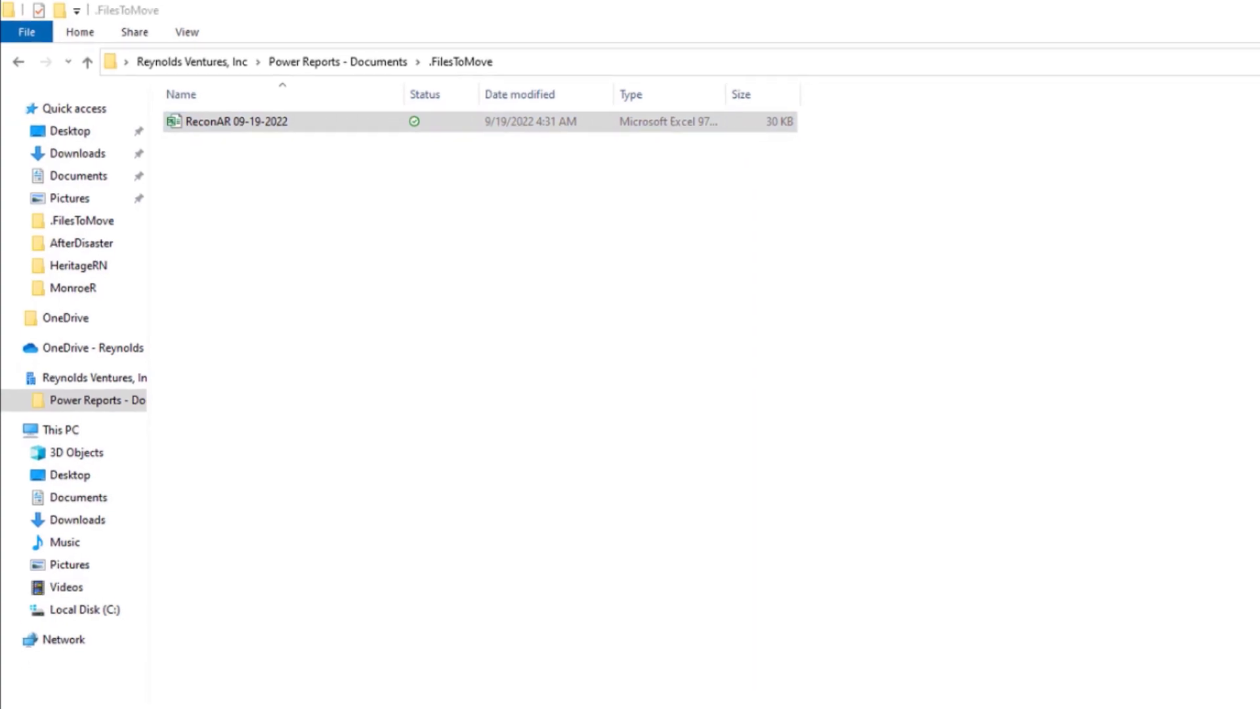
Step: Bring up the Power Automate window from the taskbar and minimize it
mouse_move(499, 696)
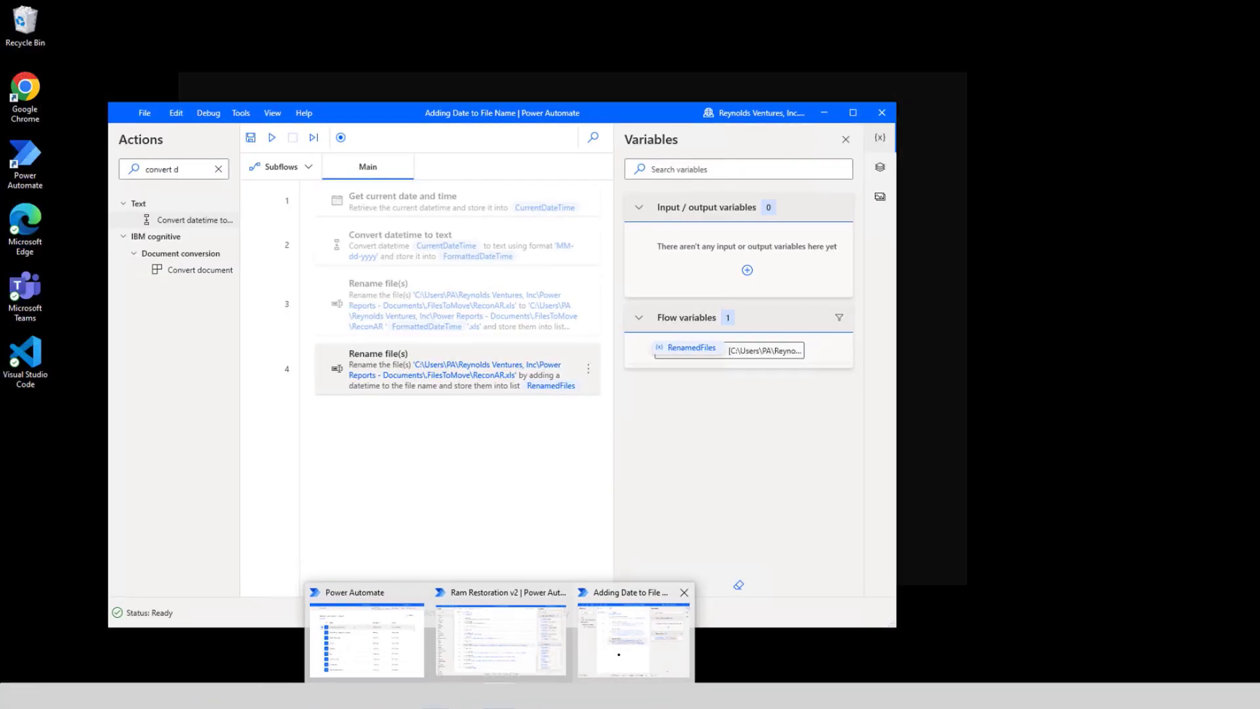
left_click(619, 654)
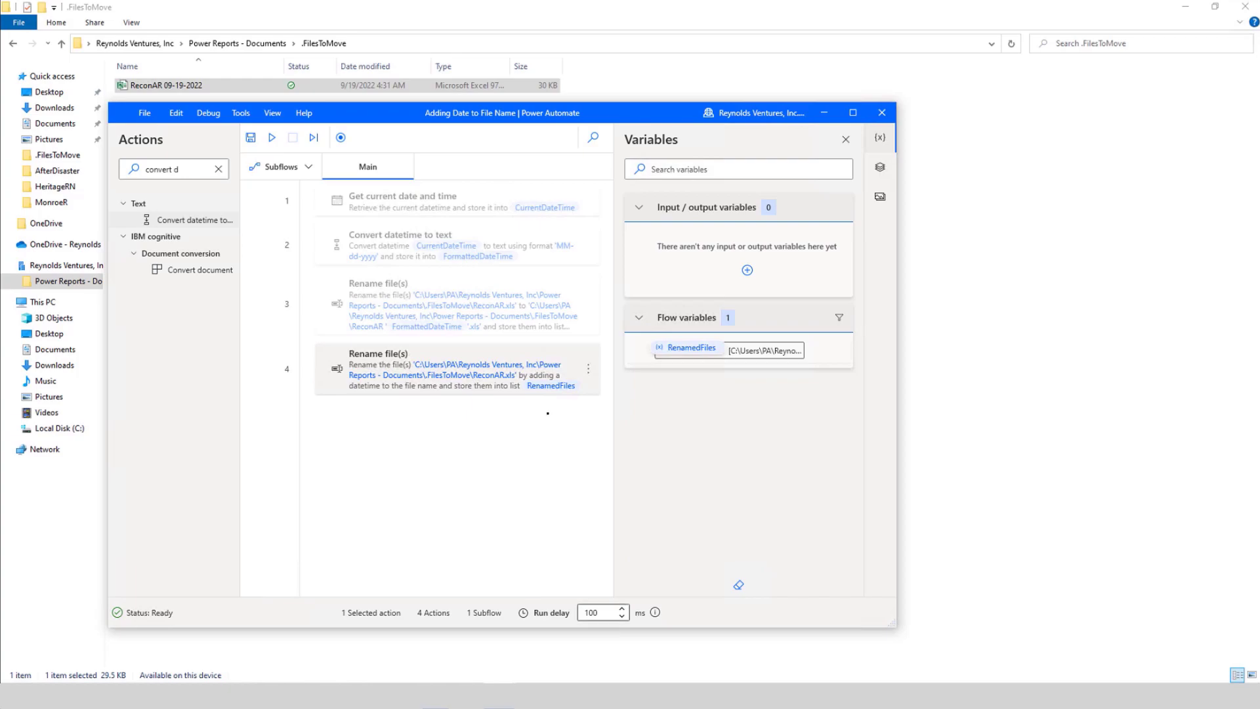
left_click(824, 113)
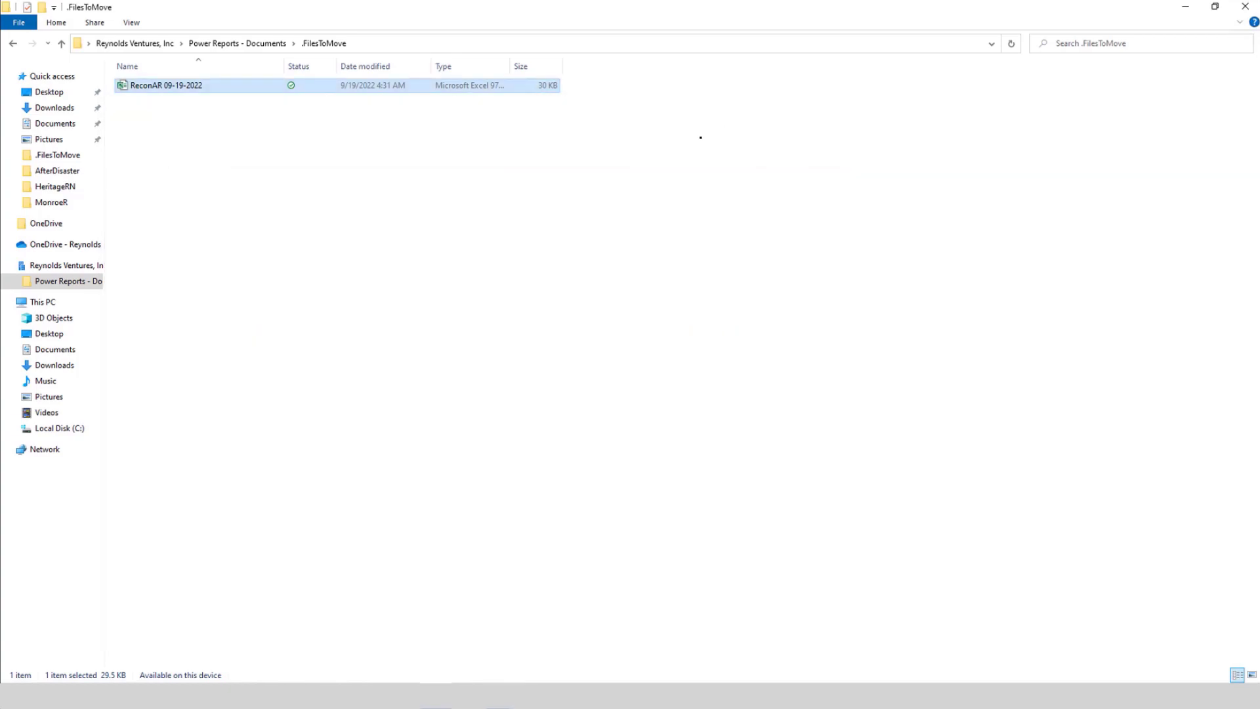